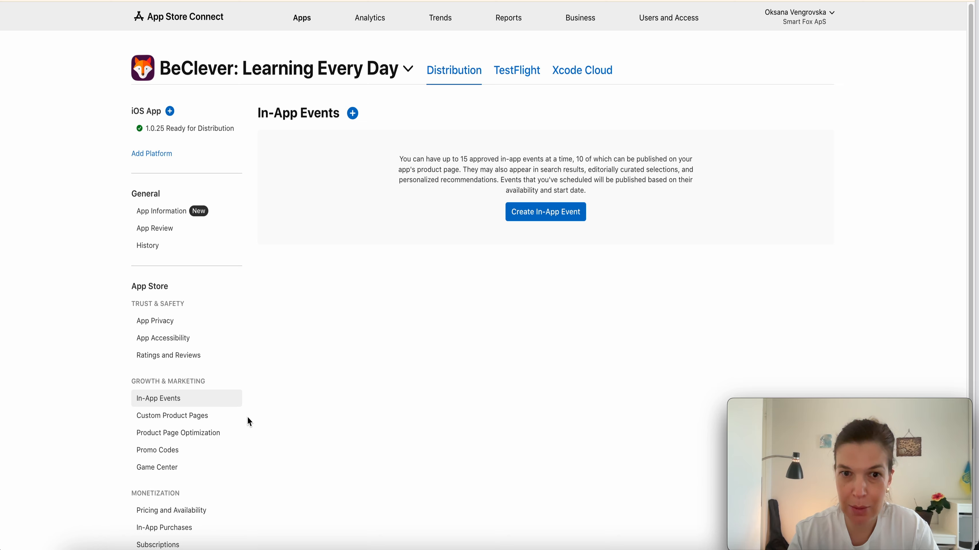
Step: Create an in-app event with the reference name "Christmas 2025"
click(555, 219)
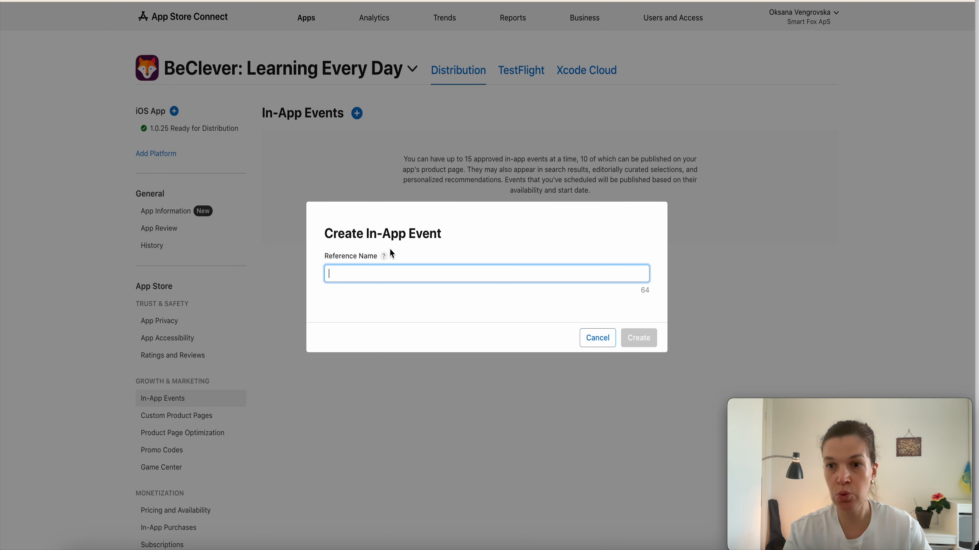
text(Chr)
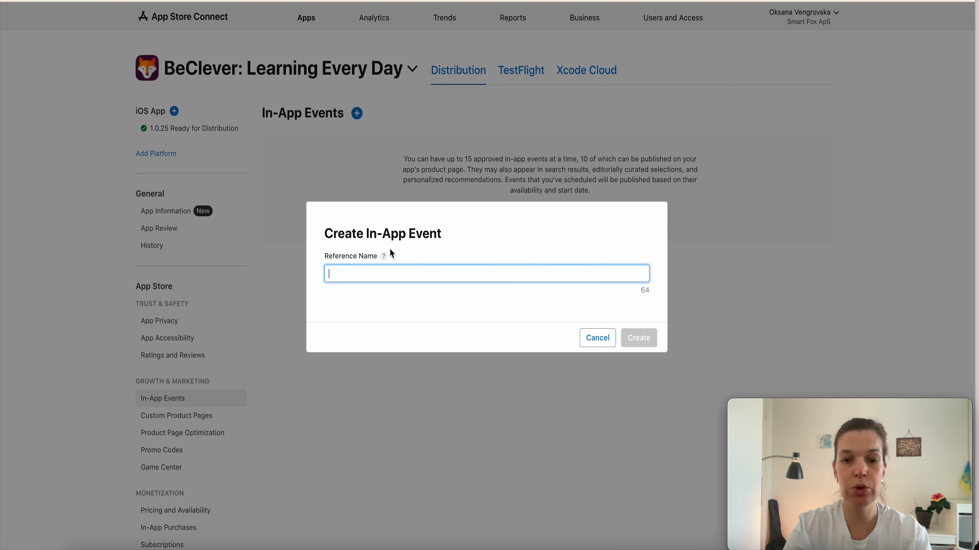
text(is)
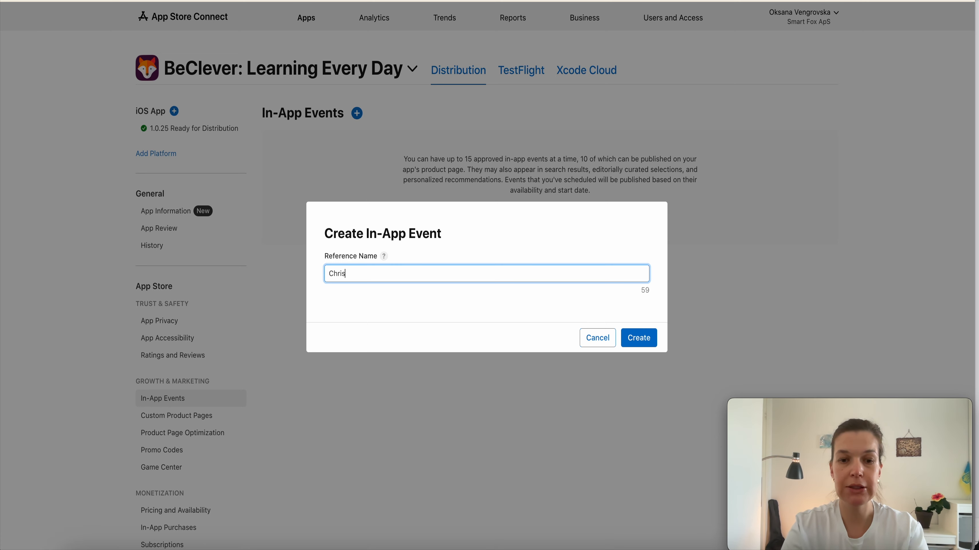
text(tmas 202)
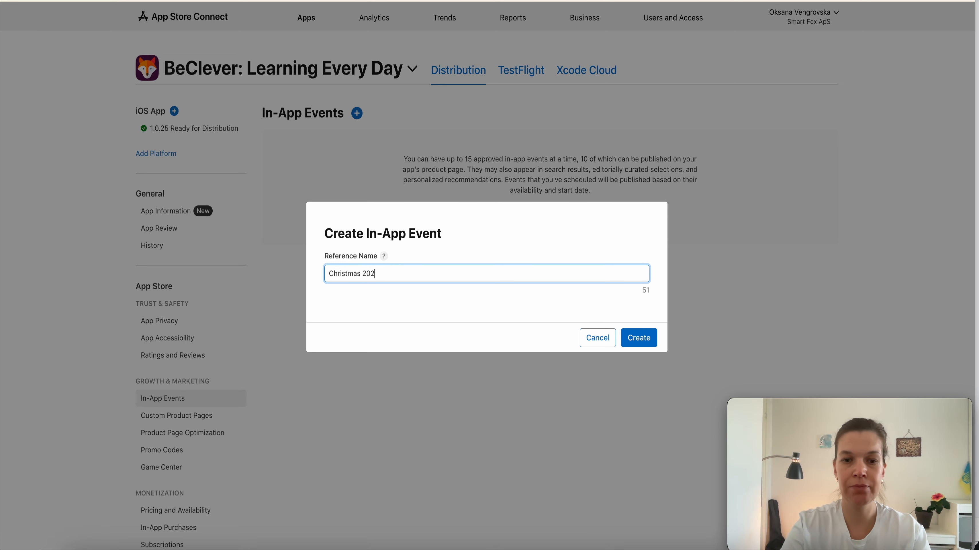
text(5)
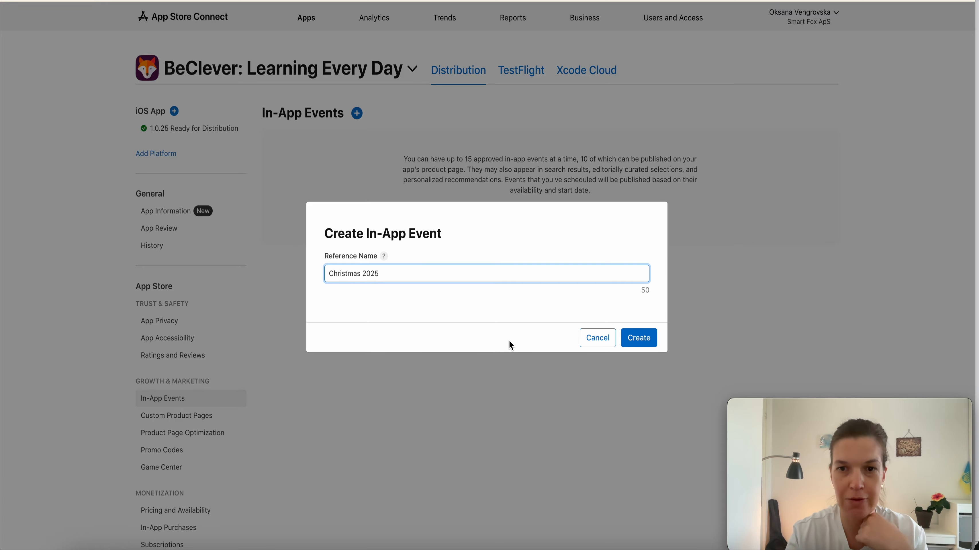
click(649, 343)
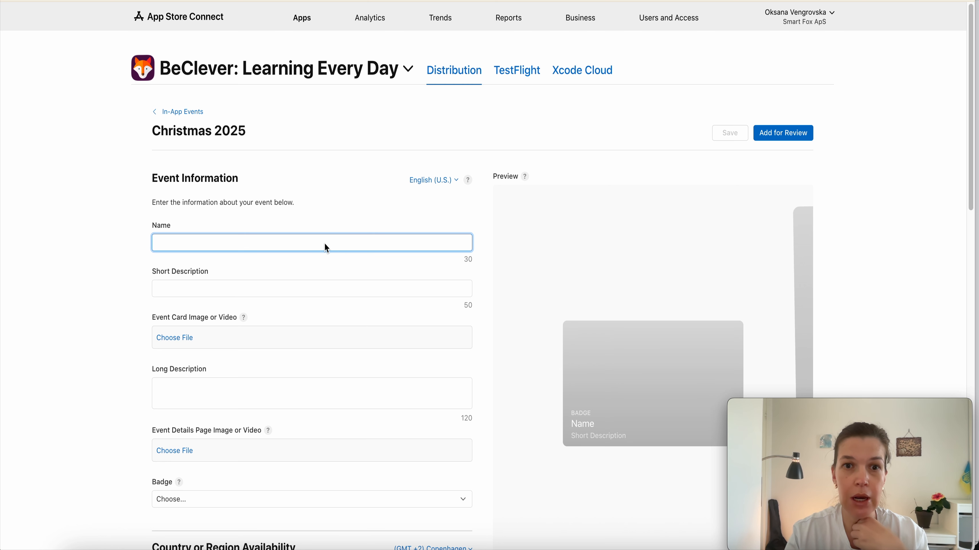
drag(464, 259, 473, 262)
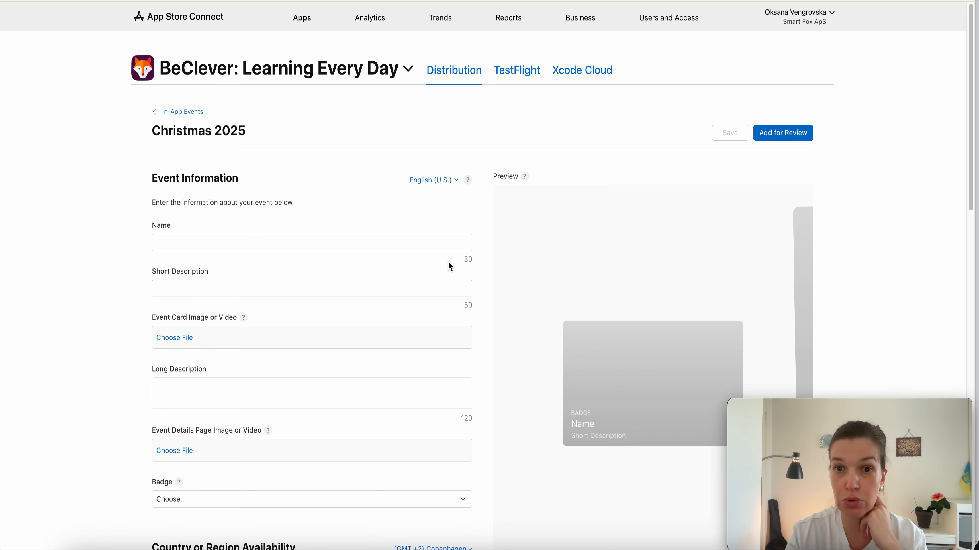
click(357, 245)
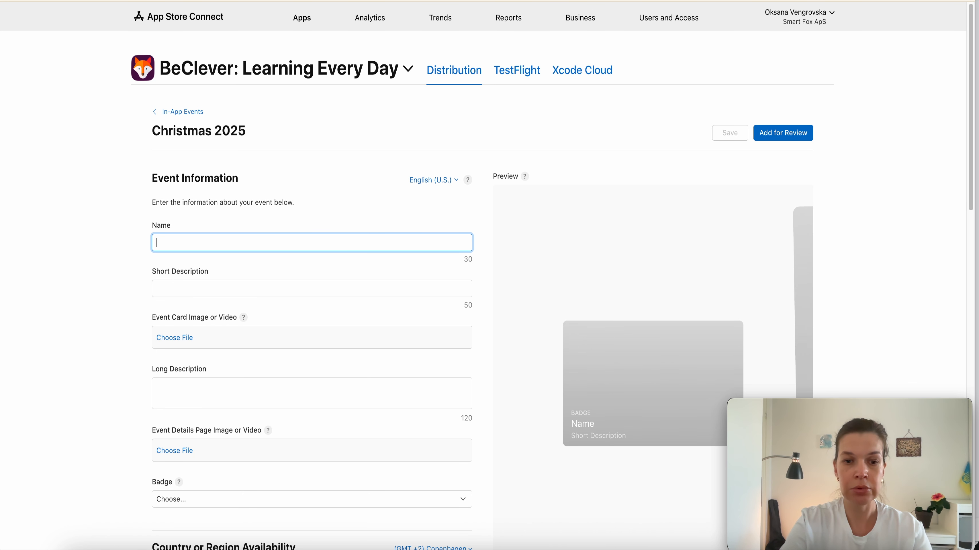
text(chris)
key(BackSpace)
key(BackSpace)
key(BackSpace)
key(BackSpace)
key(BackSpace)
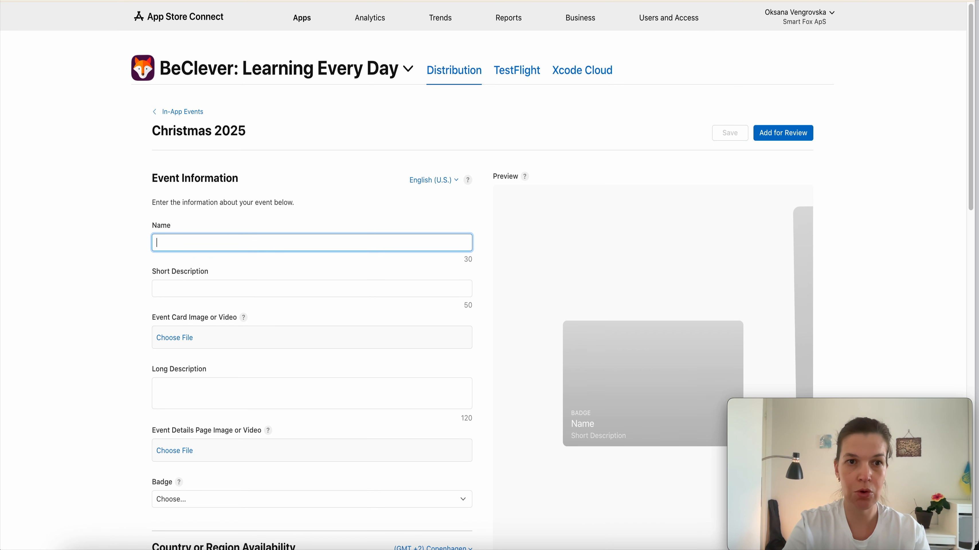
text(Chrit)
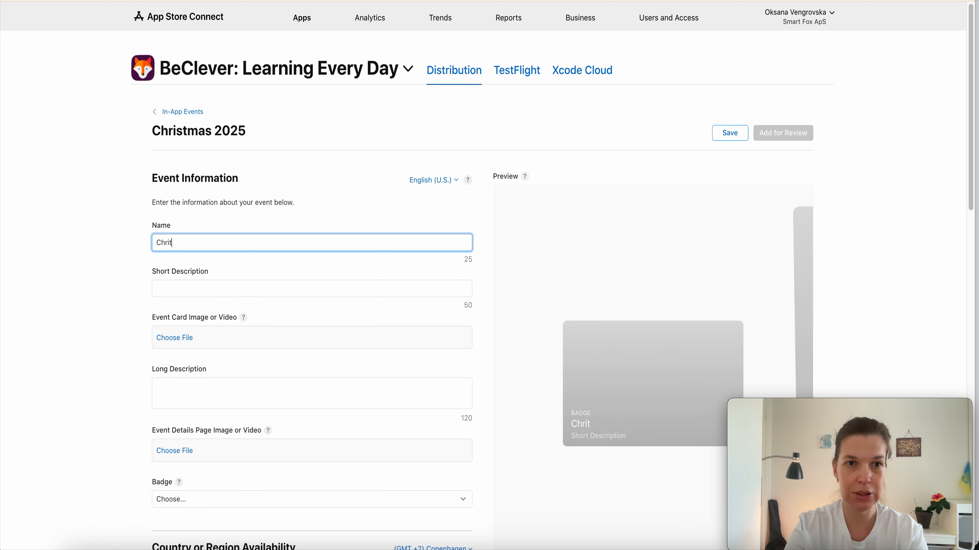
key(BackSpace)
key(BackSpace)
key(BackSpace)
key(BackSpace)
key(BackSpace)
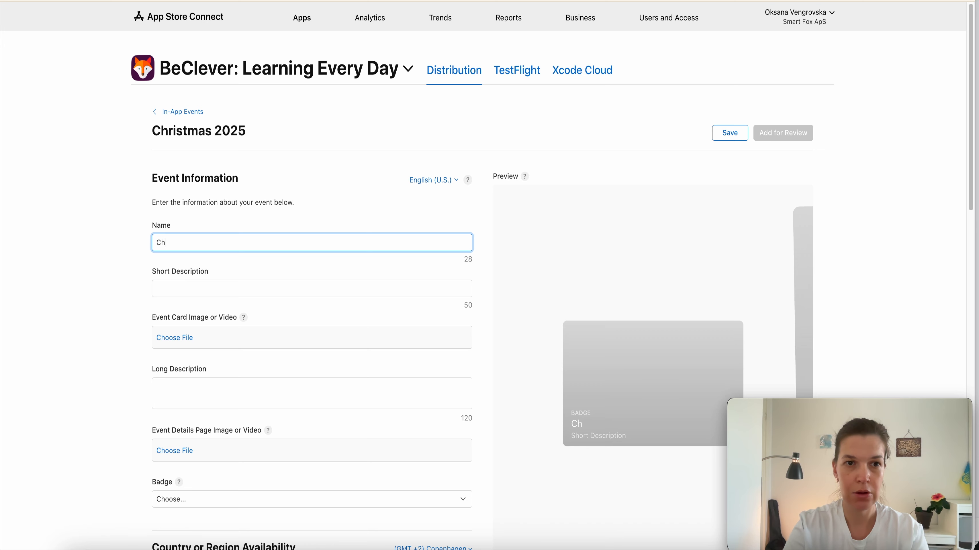
Step: Enter "Learn about Christmas" as the event's name
text(Learn ab)
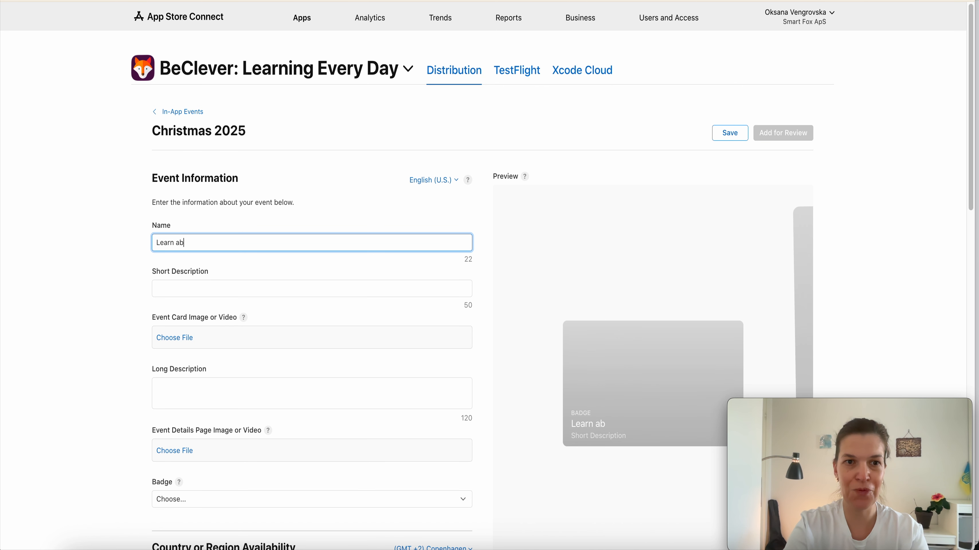
text(out Christ)
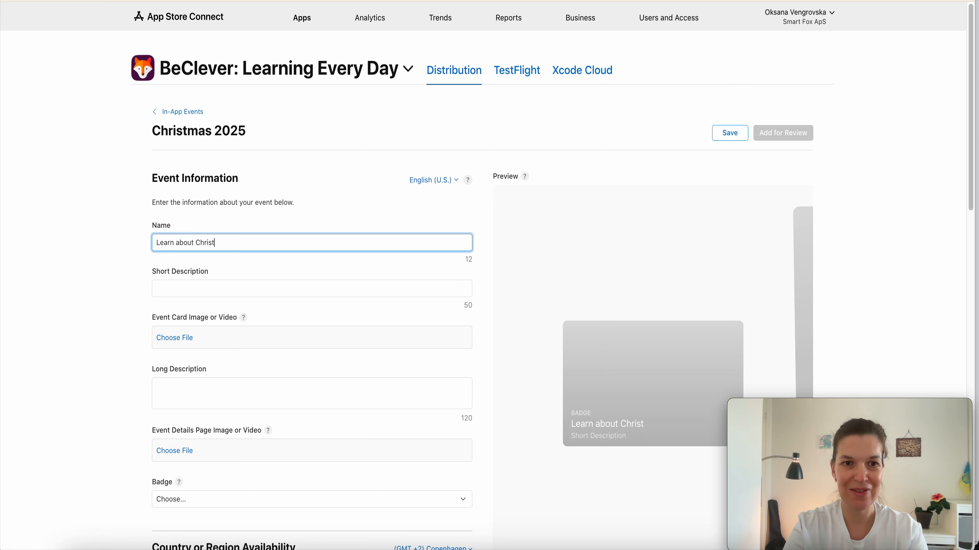
text(mas)
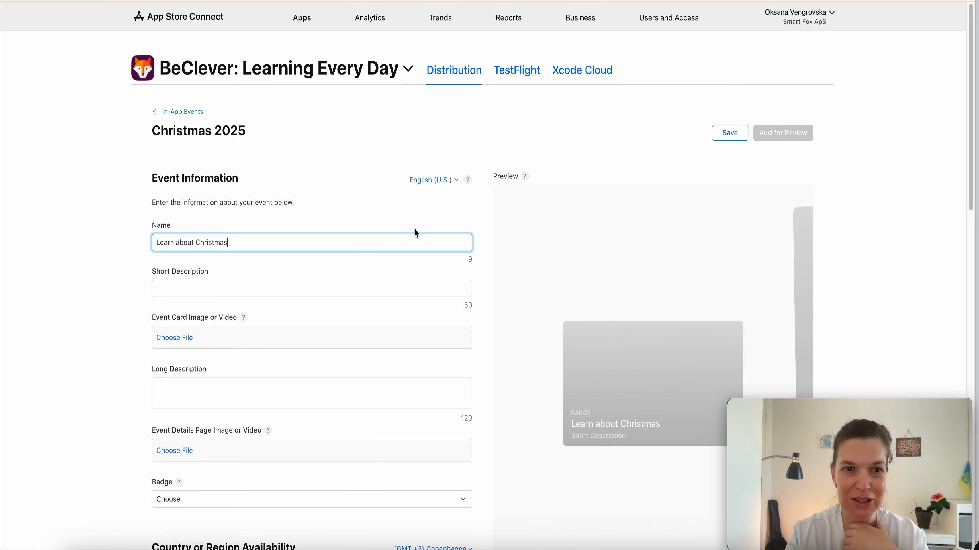
click(412, 291)
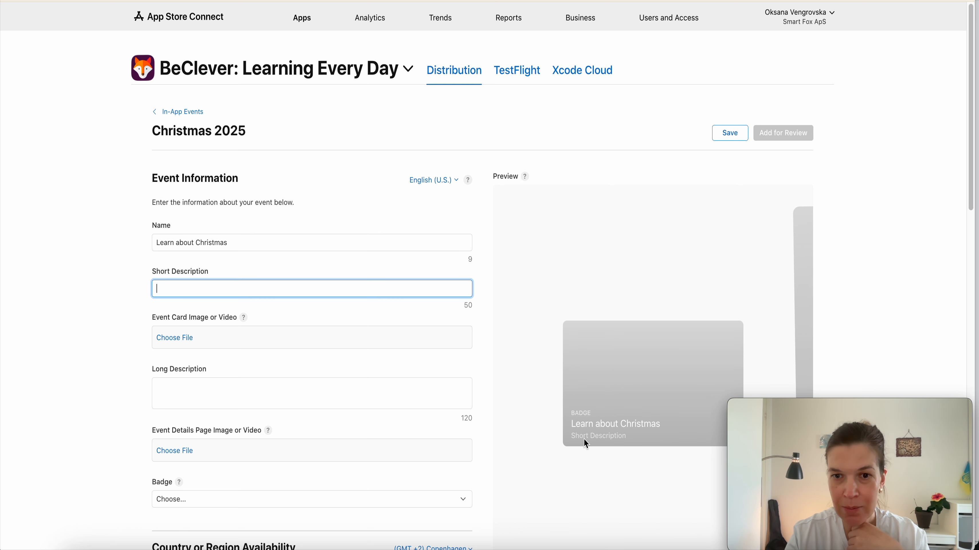
drag(574, 427, 657, 424)
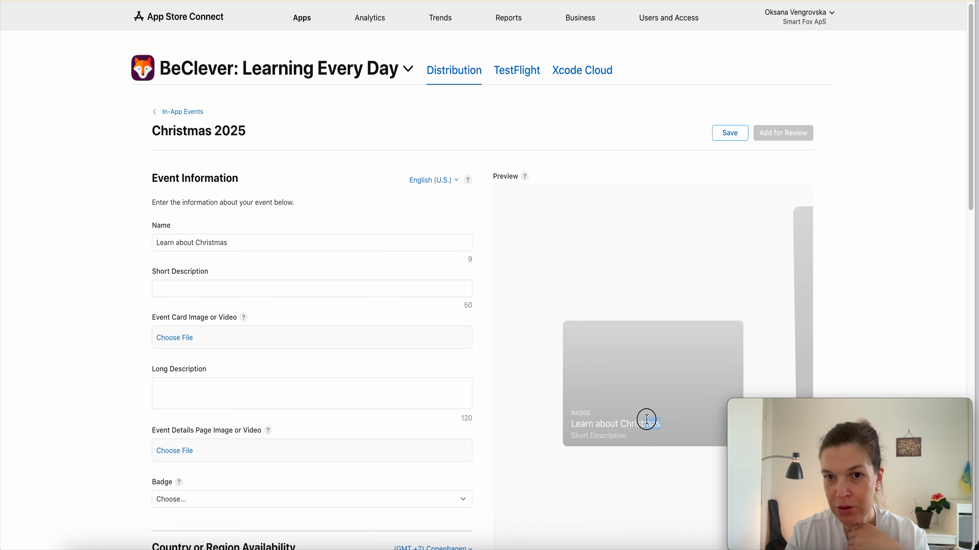
click(615, 400)
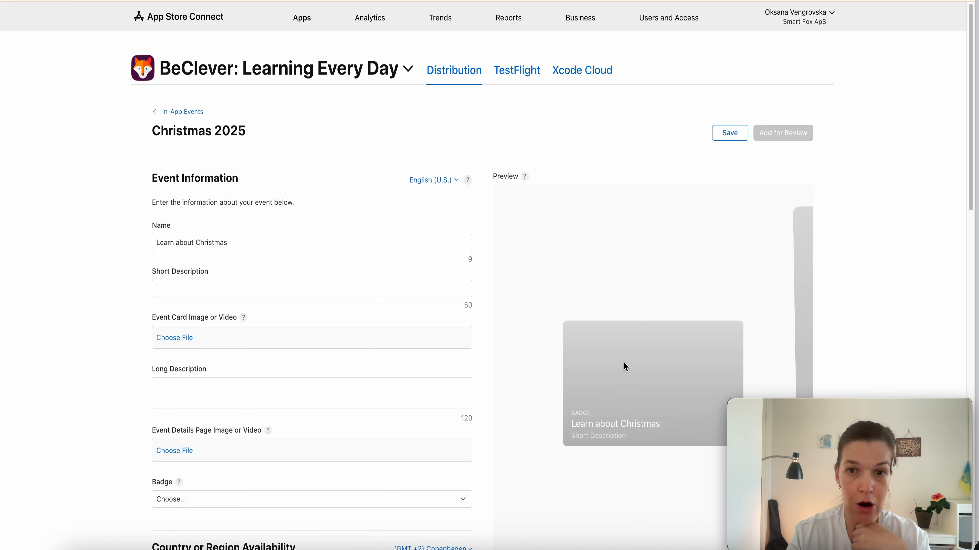
Step: Enter "Learn interesting facts about Chrismas, Santa Claus" as the event's short description
click(348, 292)
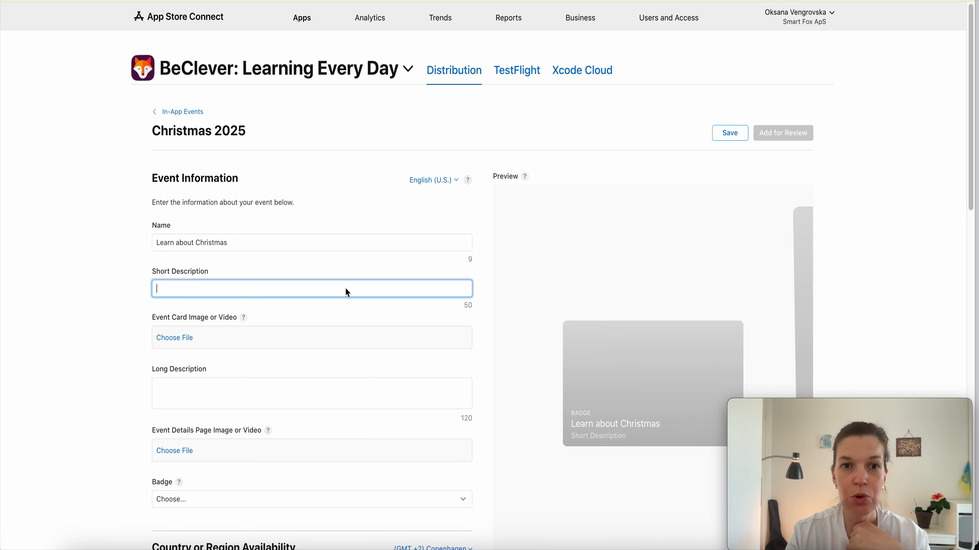
text(Learn intere)
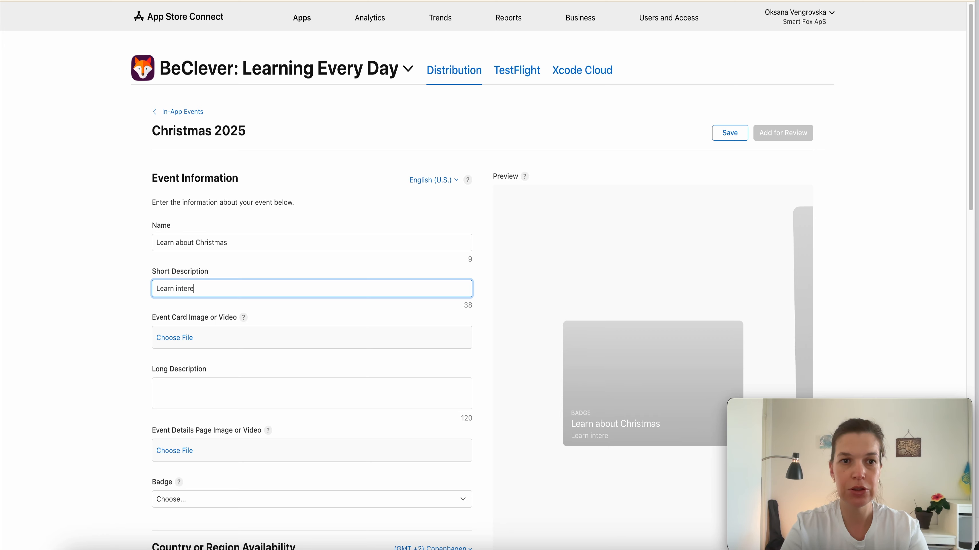
text(sting facts )
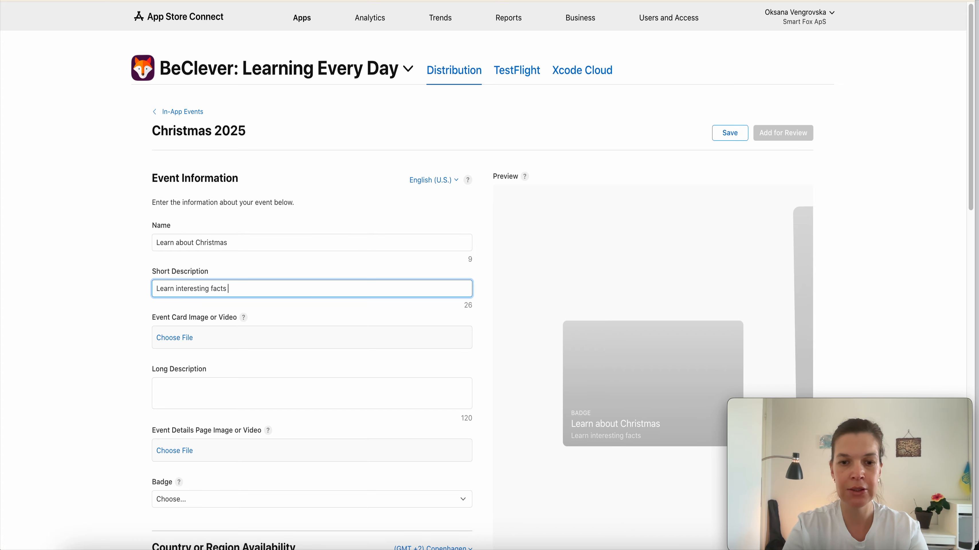
text(about Chrismas, Santa Claus)
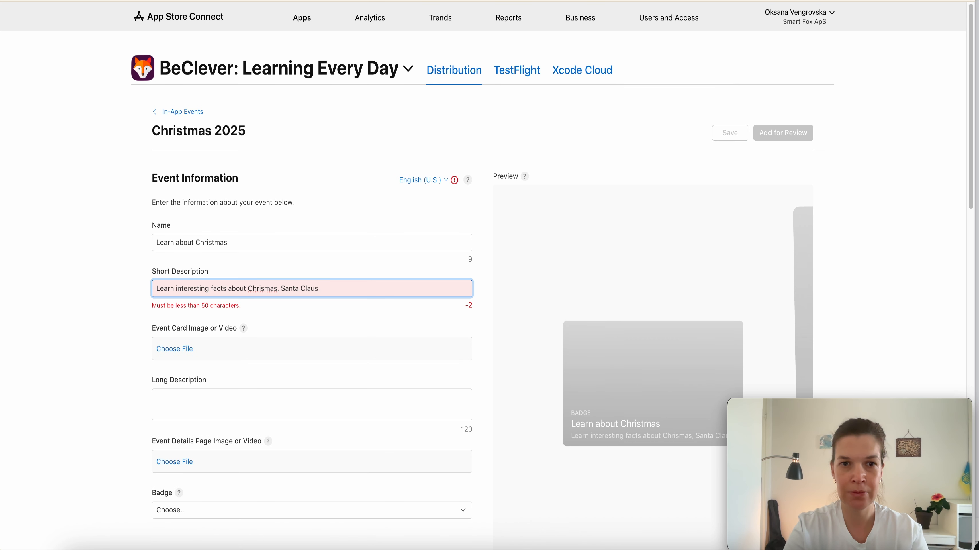
Step: Correct and shorten the short description to "Learn interesting facts about Christmas & Santa"
key(BackSpace)
key(BackSpace)
key(BackSpace)
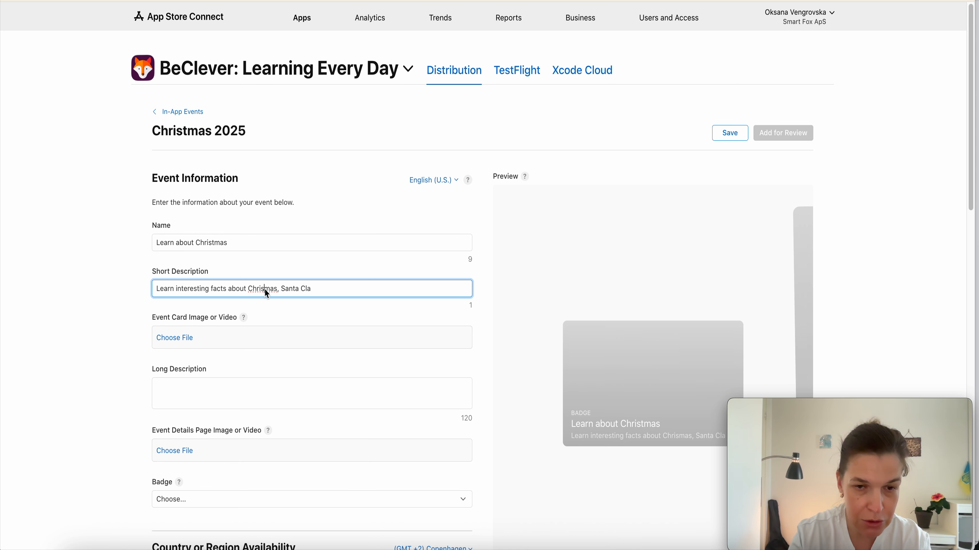
text(t)
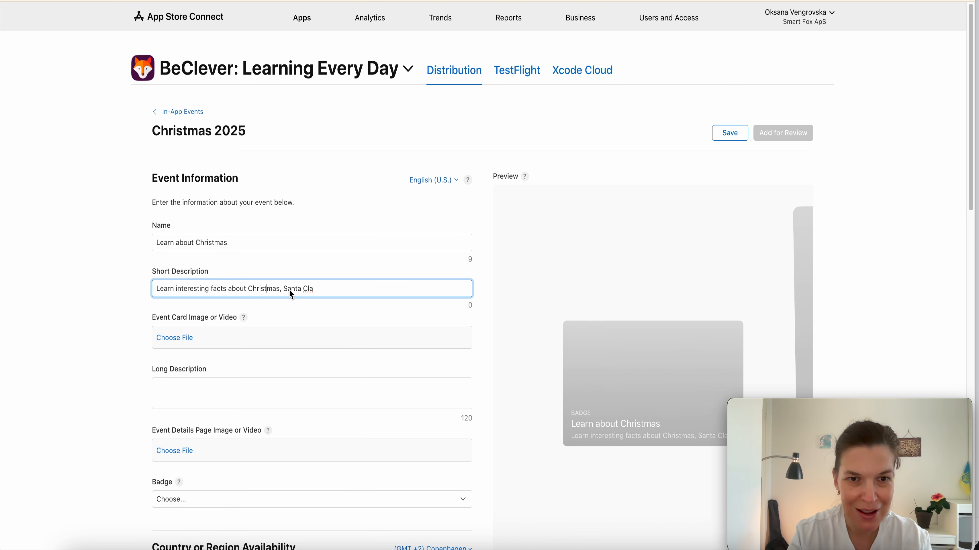
double_click(314, 289)
key(BackSpace)
key(BackSpace)
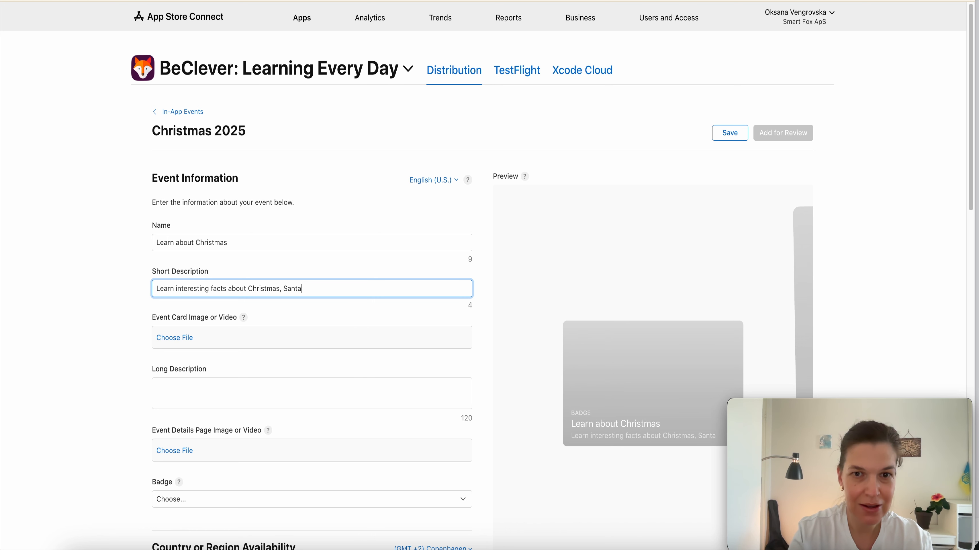
click(284, 289)
key(BackSpace)
key(BackSpace)
text(&)
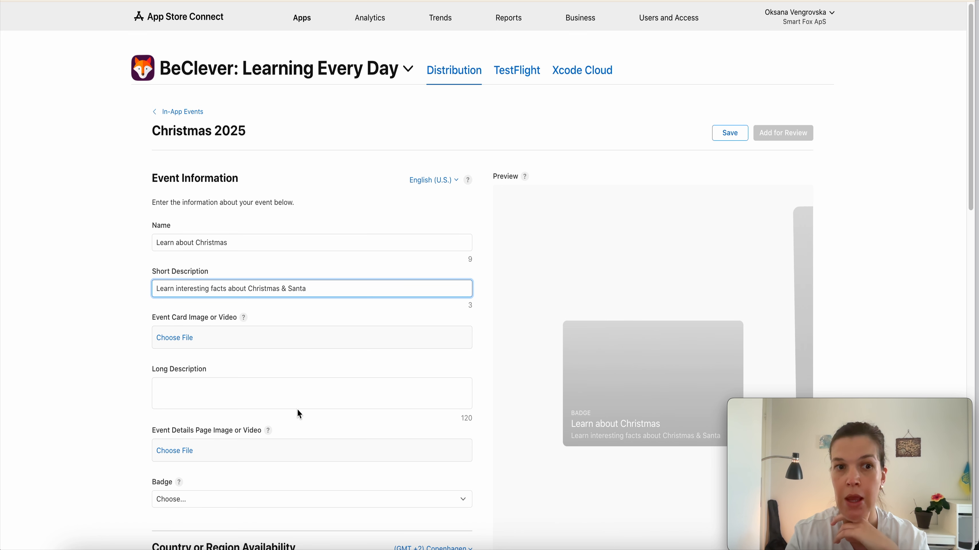
Step: Upload "Event Card 1929x1080.mp4" from the Downloads folder as the event card video
click(182, 341)
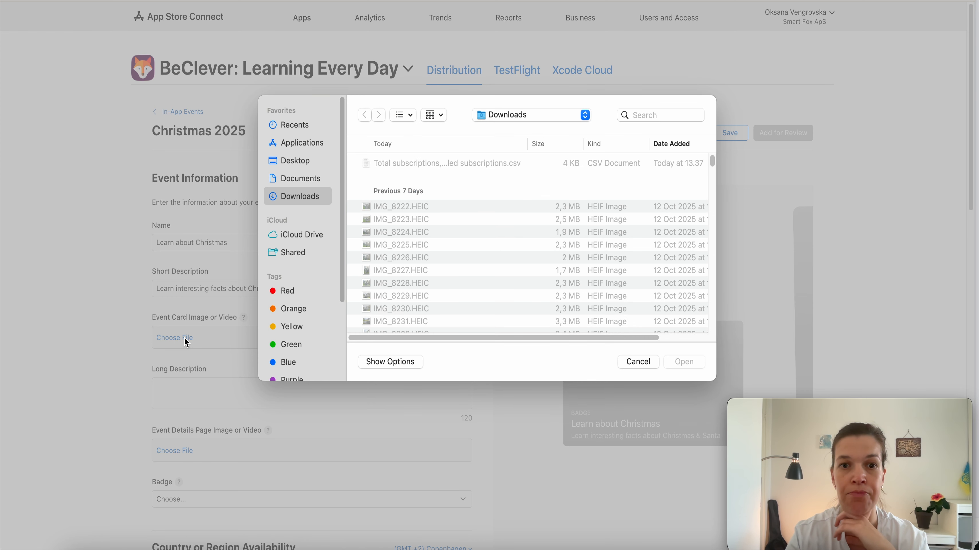
scroll(466, 275, down, 10)
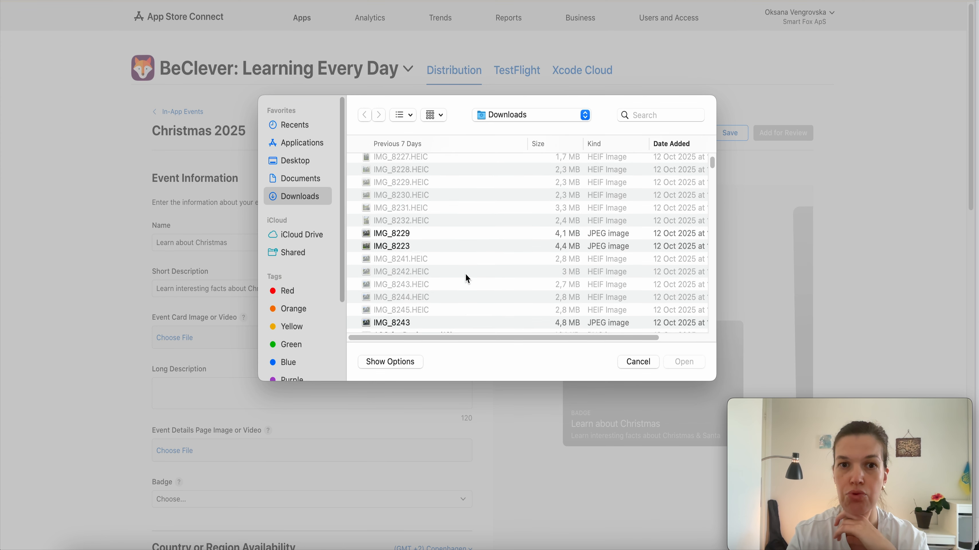
scroll(466, 275, up, 10)
scroll(466, 275, down, 12)
scroll(465, 274, down, 10)
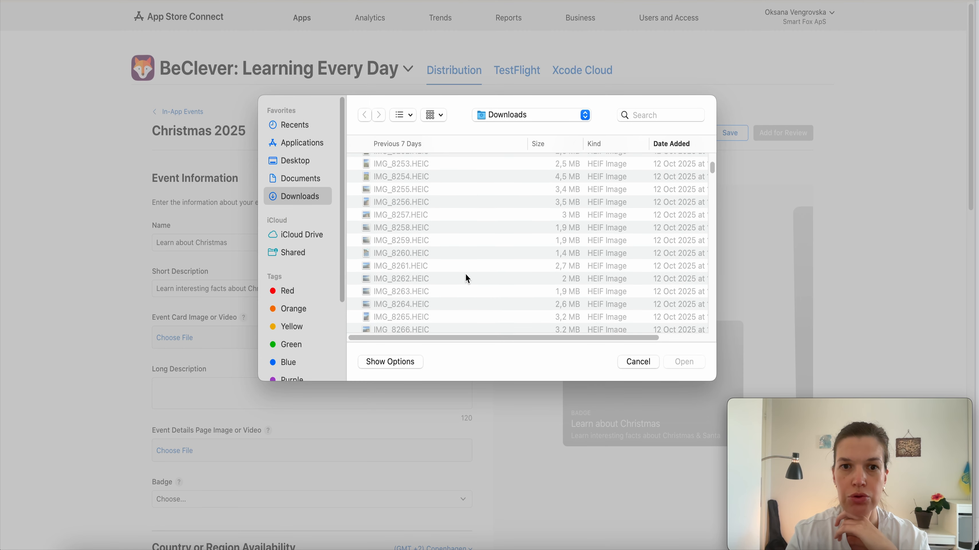
scroll(466, 275, down, 4)
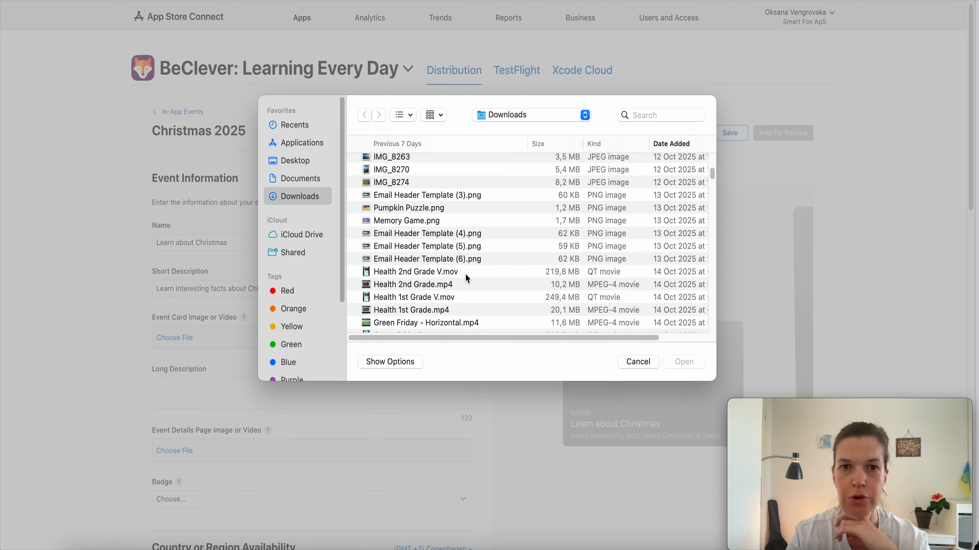
scroll(467, 276, down, 5)
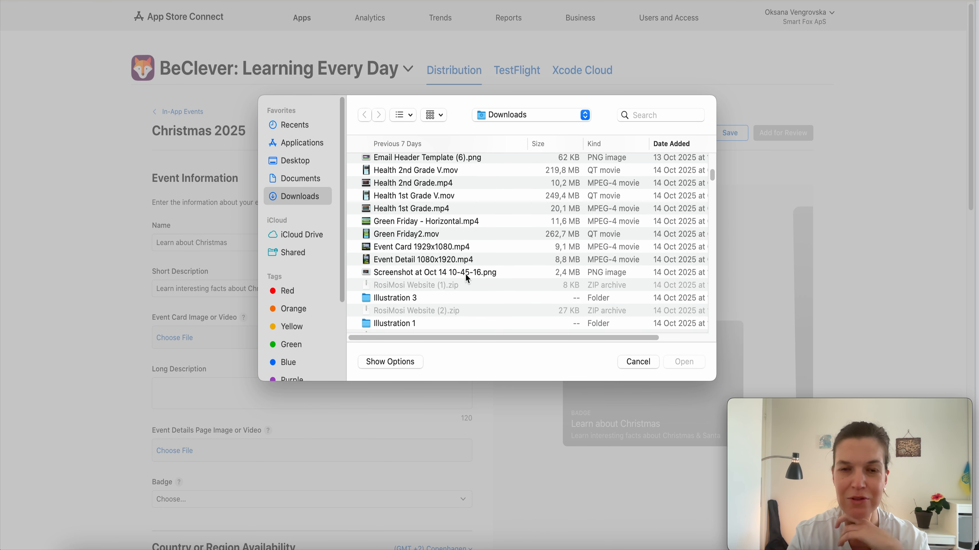
double_click(428, 248)
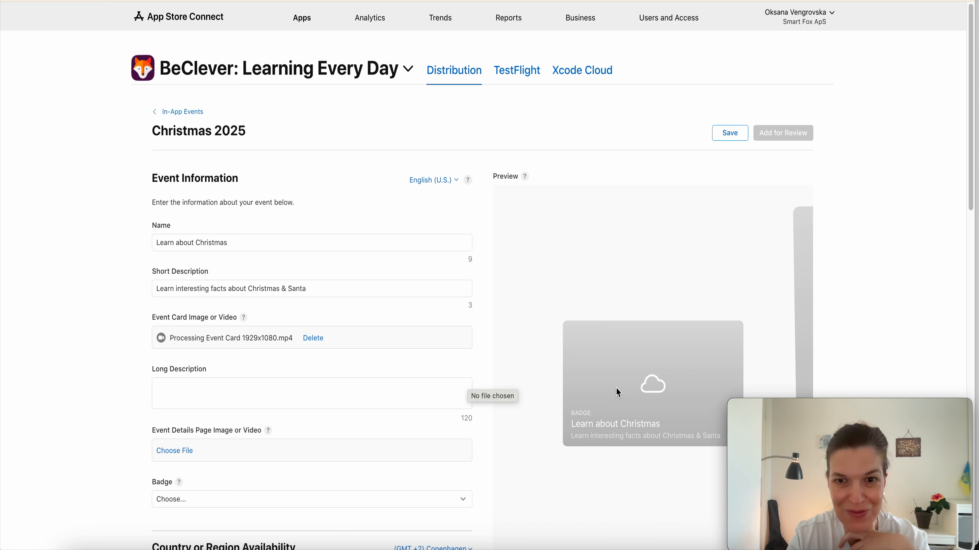
Step: Fill the event's long description with a single line of random placeholder characters
click(300, 385)
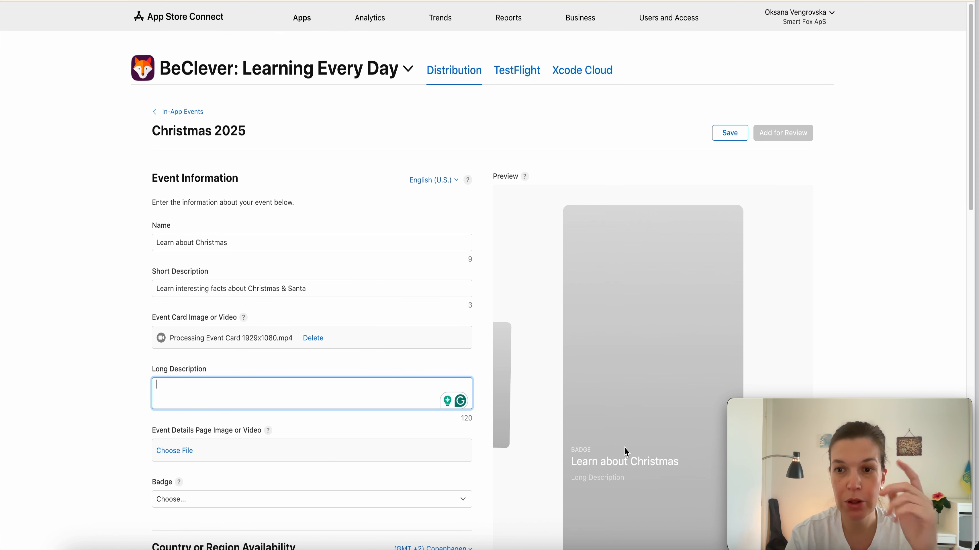
text(akjrgfhad;fijad;fiuhd'lbkjd;lfhgbvdfk;diufhnd/fkl`/lkg)
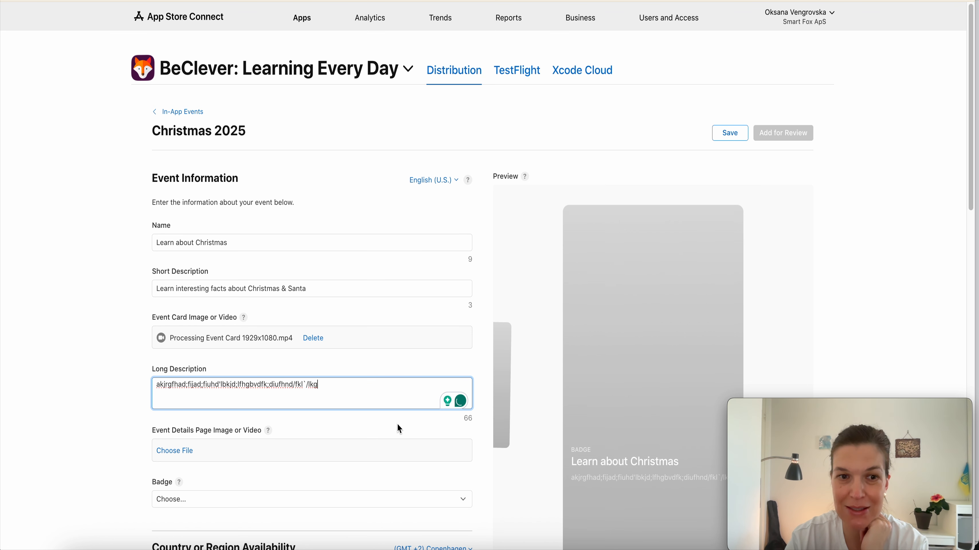
Step: Upload "Green Friday2.mov" from the Downloads folder as the event details page video, staying on the event page
click(180, 452)
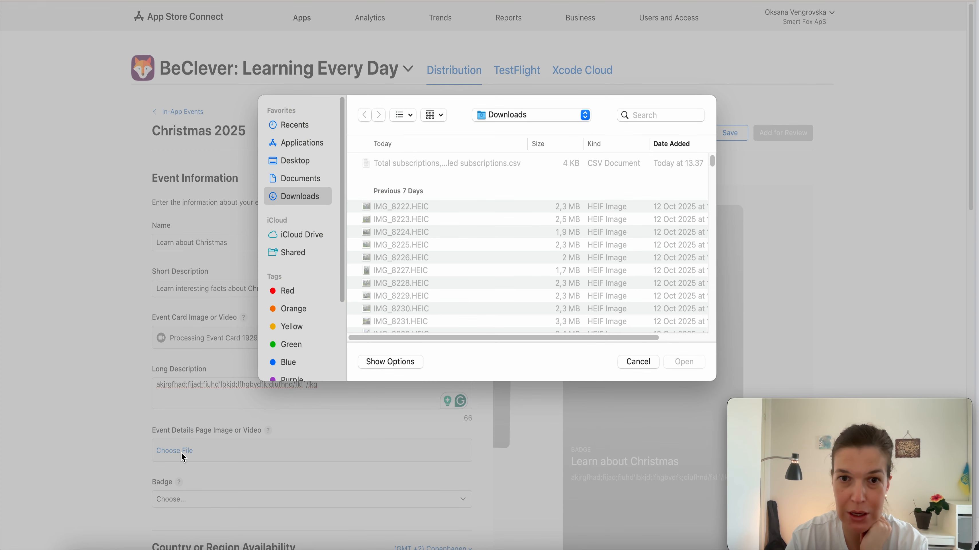
scroll(453, 338, down, 3)
scroll(452, 338, down, 10)
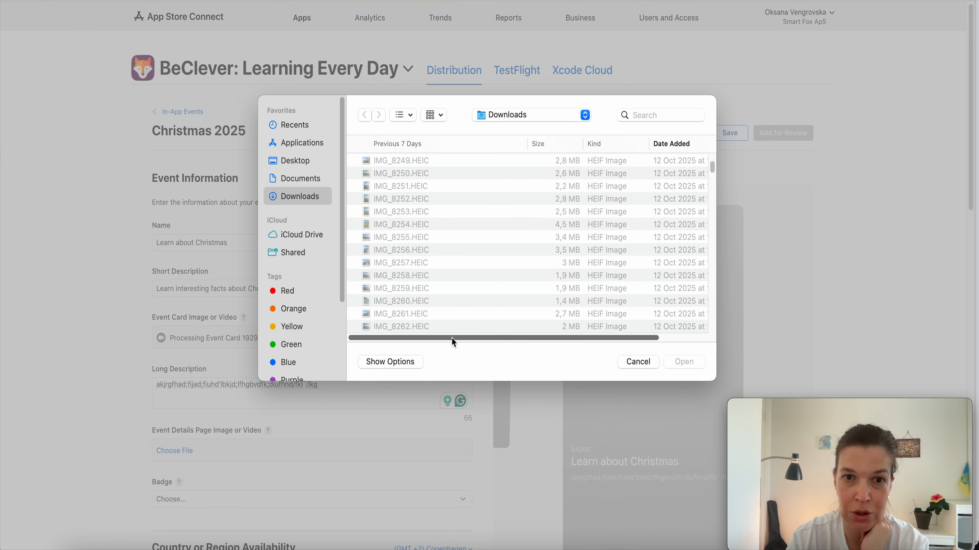
scroll(452, 338, down, 5)
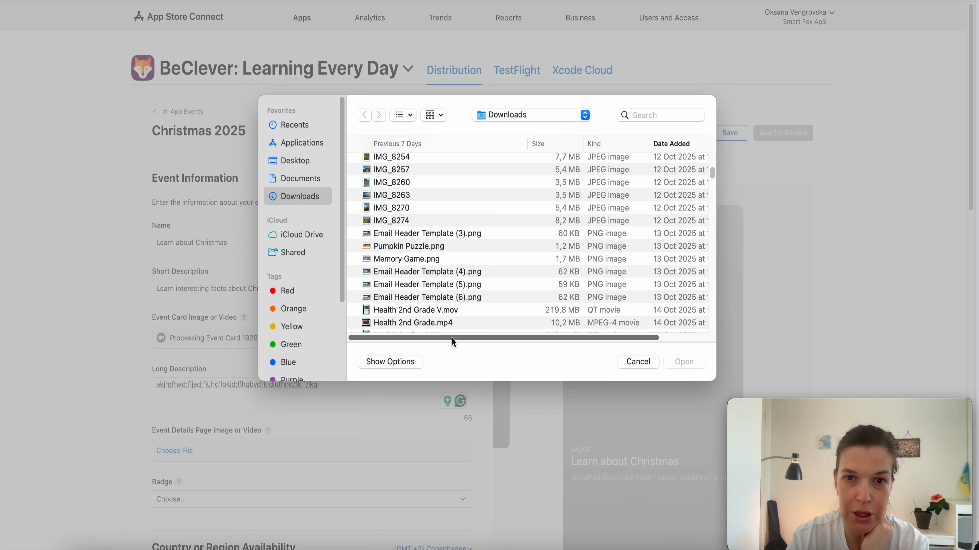
scroll(452, 337, down, 2)
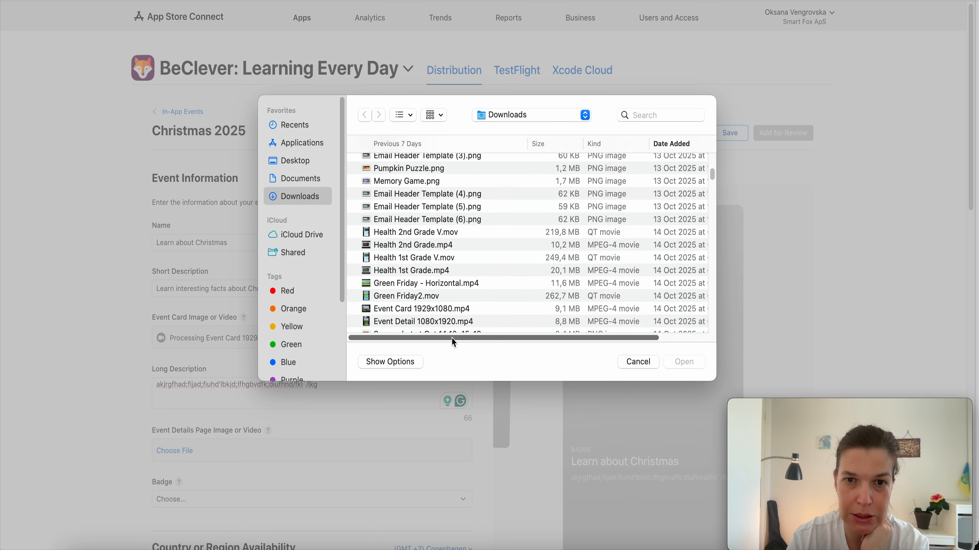
double_click(429, 281)
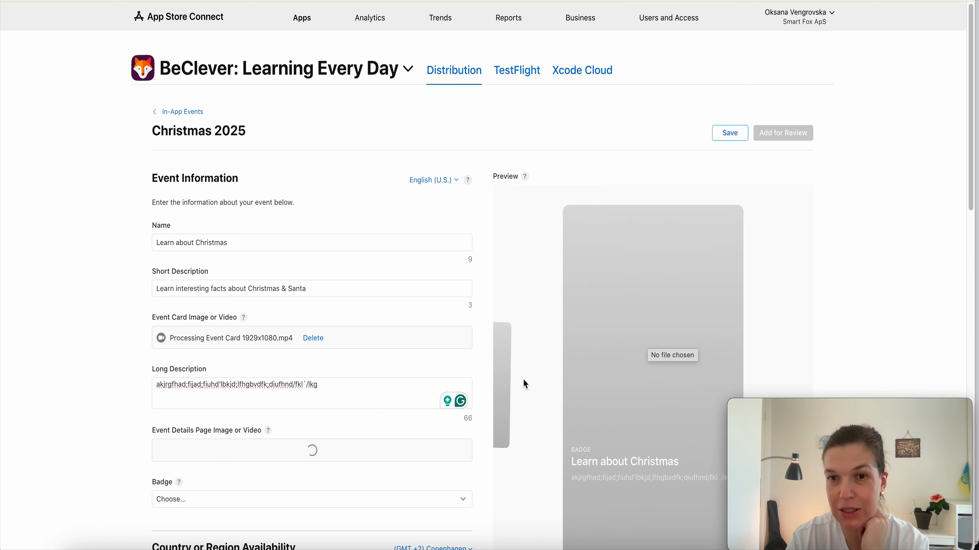
scroll(585, 354, left, 5)
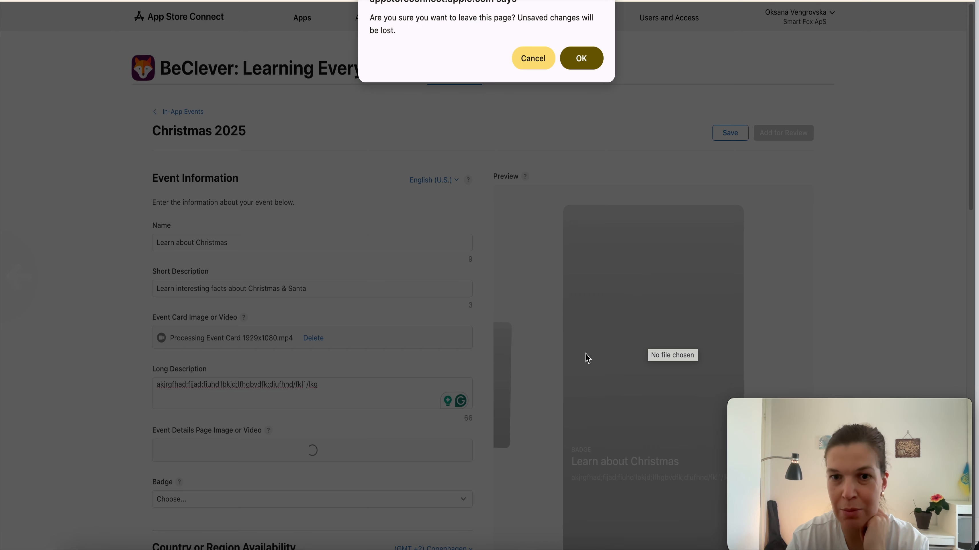
click(541, 63)
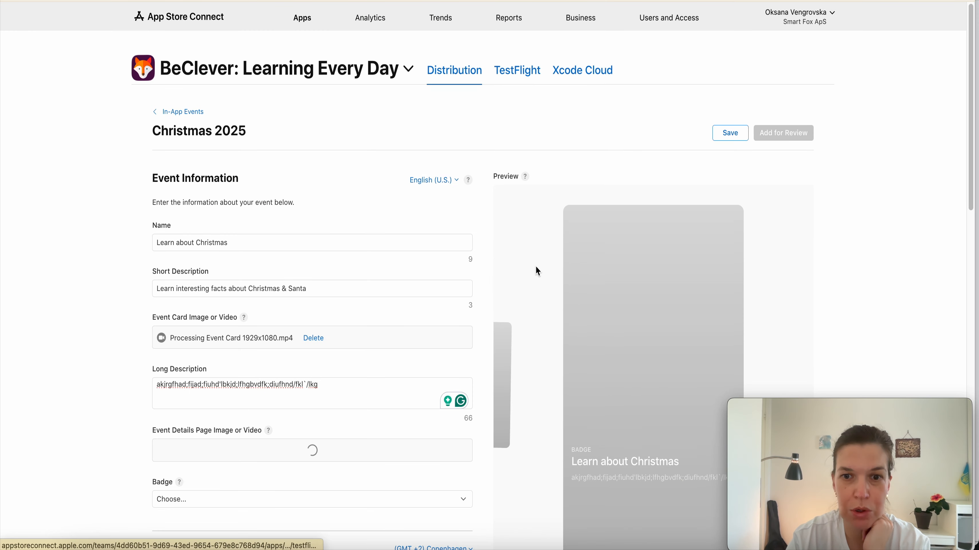
Step: Compare the event card preview with the event details page preview
scroll(852, 304, down, 3)
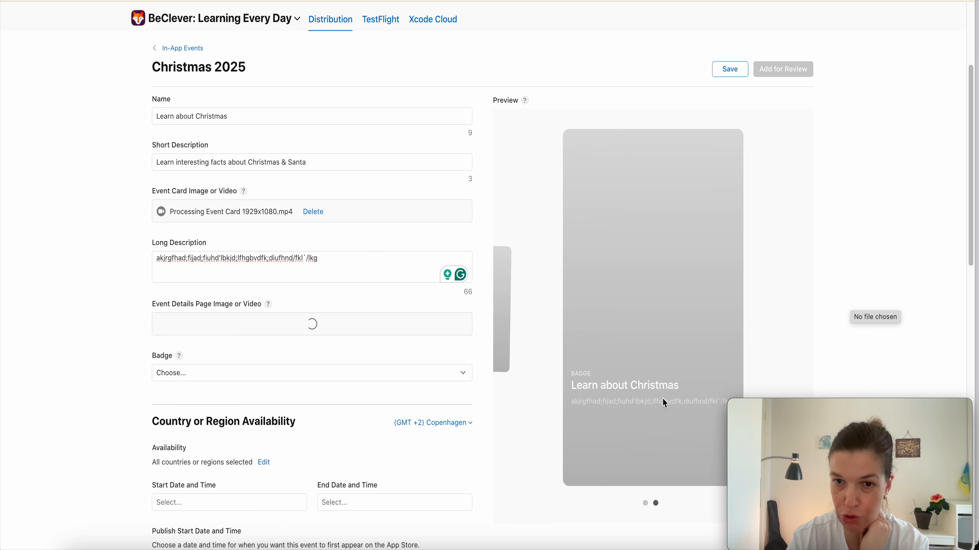
click(646, 503)
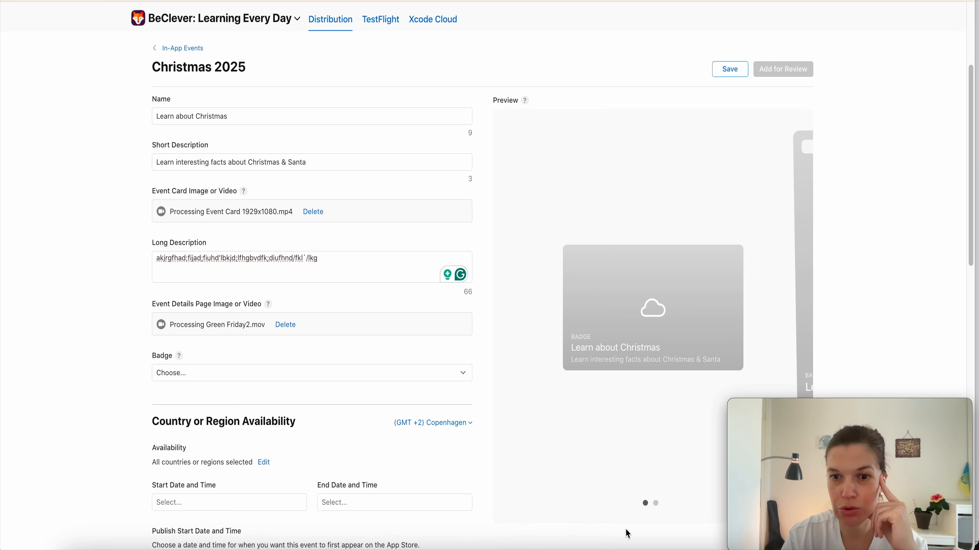
click(656, 503)
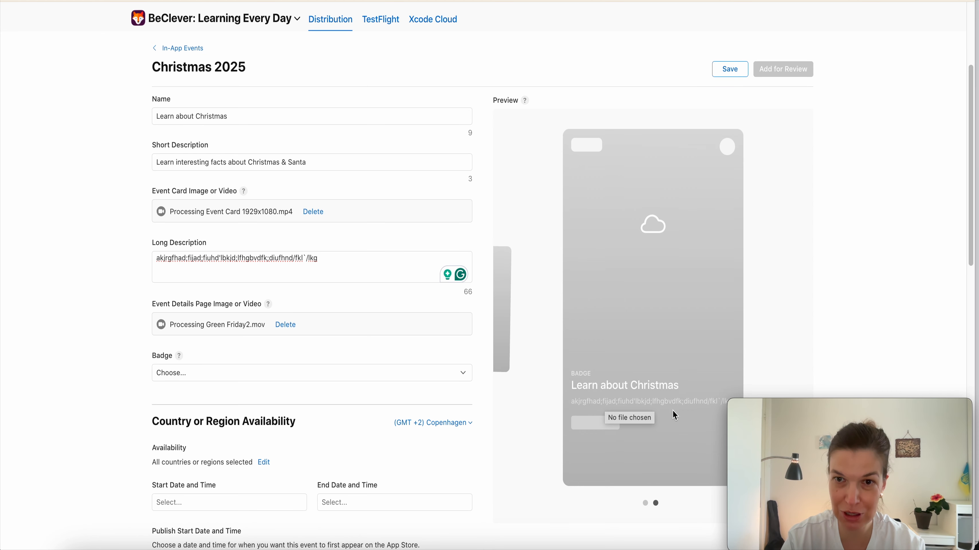
click(645, 504)
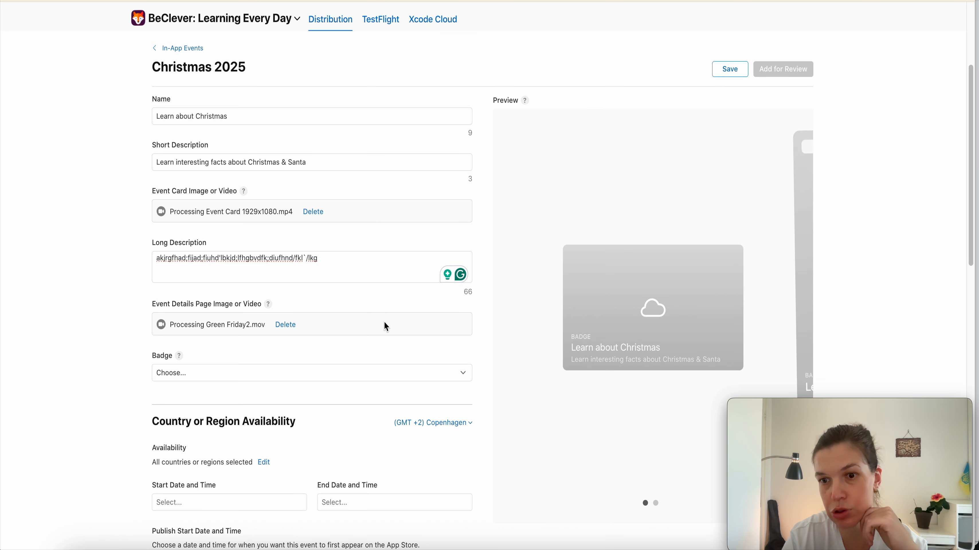
Step: Set the event's badge to New Season
click(258, 375)
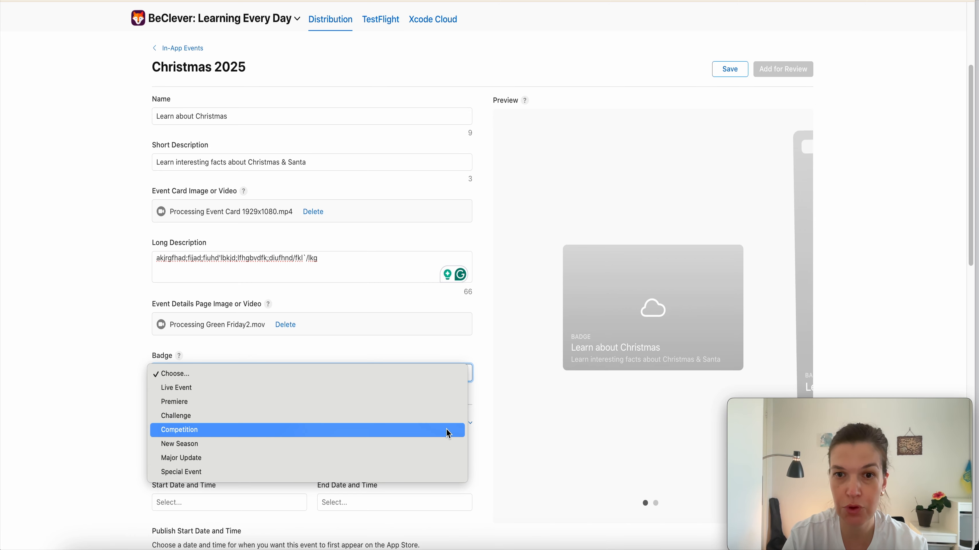
click(413, 440)
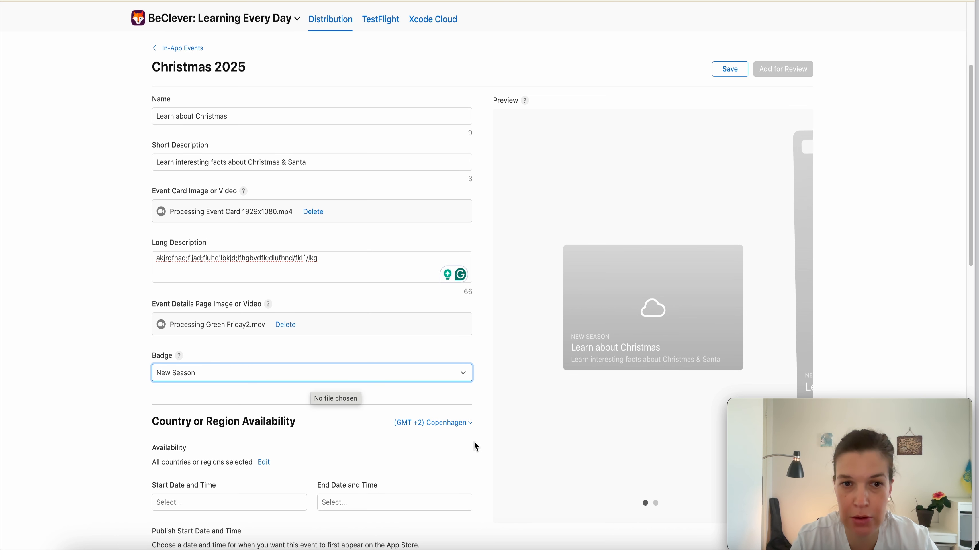
Step: Review the countries and regions selected for the event's availability, leaving the selection as it is
scroll(461, 443, down, 3)
scroll(462, 443, down, 2)
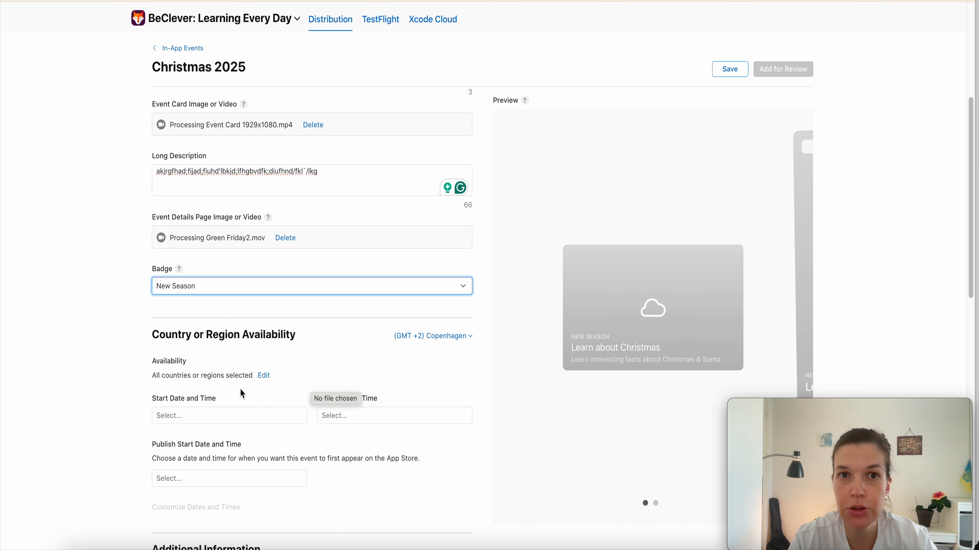
click(265, 375)
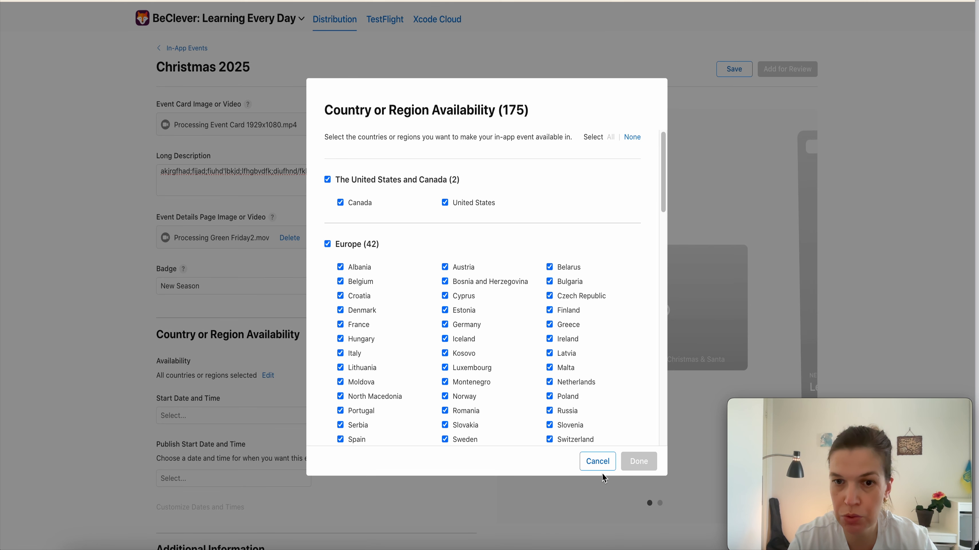
click(607, 463)
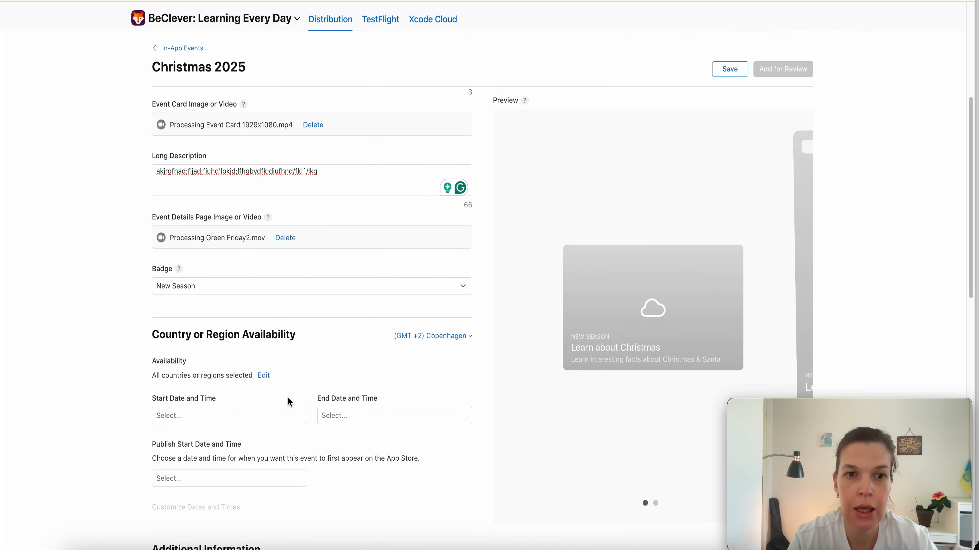
click(234, 415)
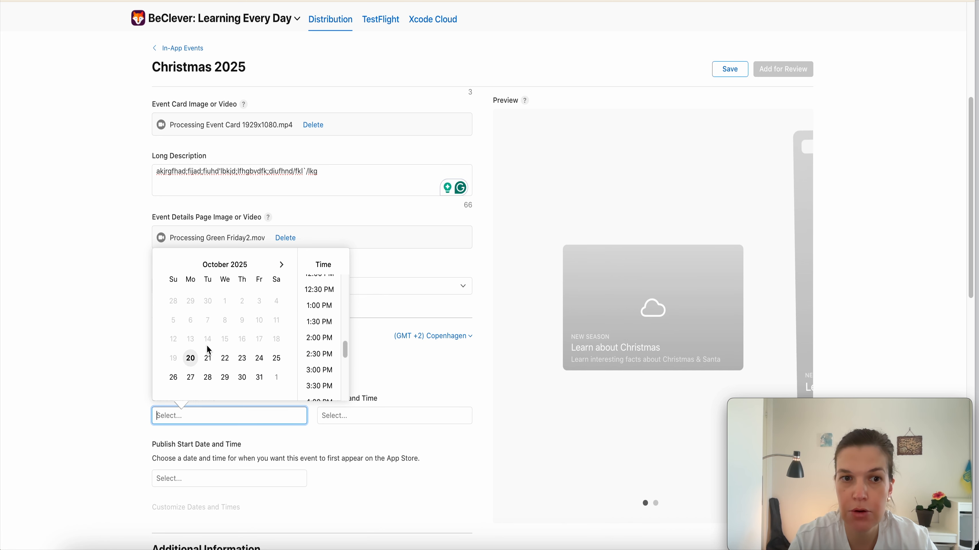
click(282, 265)
click(282, 265)
click(282, 265)
click(282, 265)
click(282, 264)
click(282, 265)
click(282, 265)
click(282, 264)
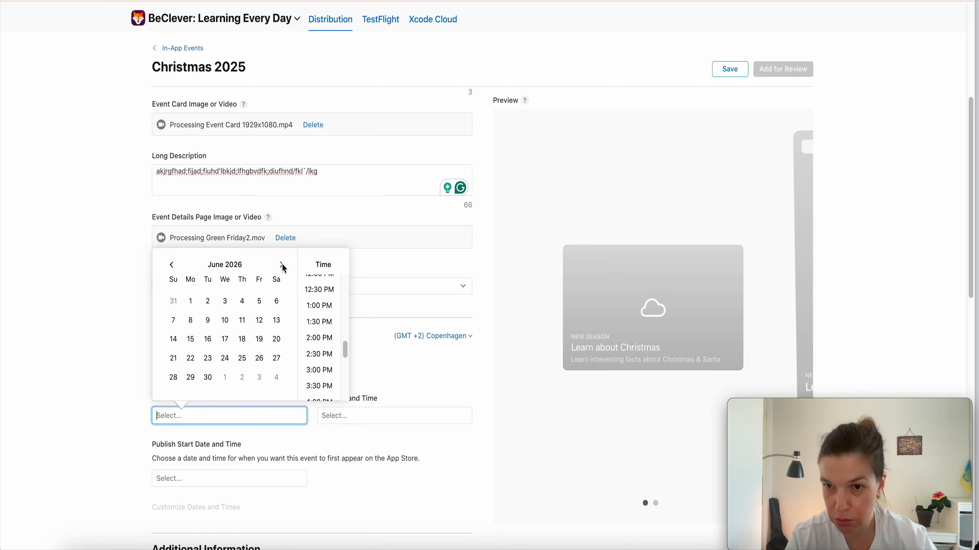
click(94, 310)
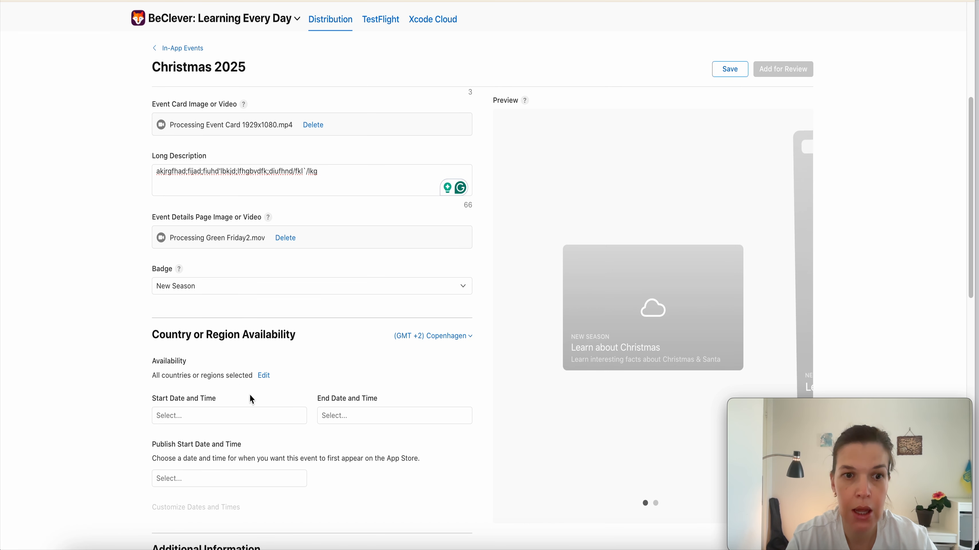
Step: Set the event's start date and time to Nov 28, 2025, 12:00 AM
click(244, 415)
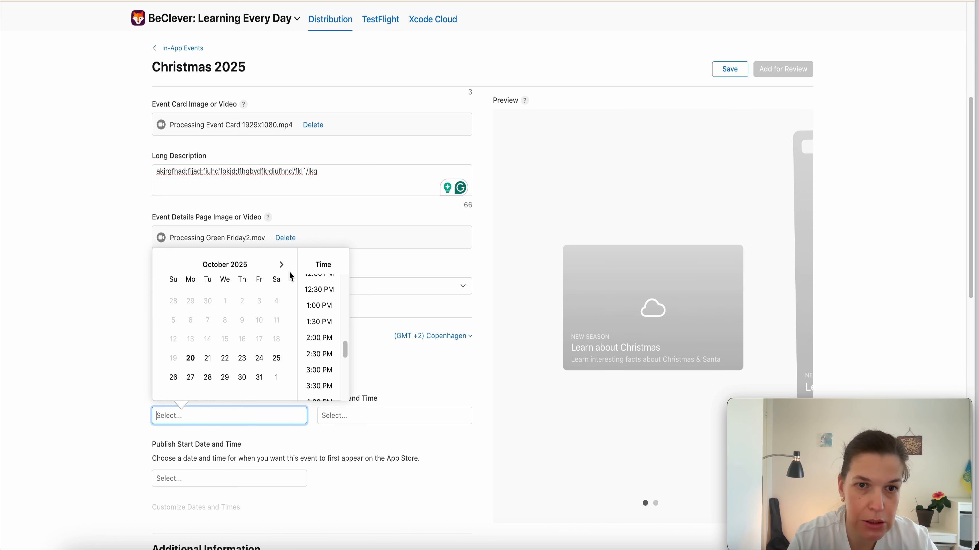
click(282, 265)
click(282, 265)
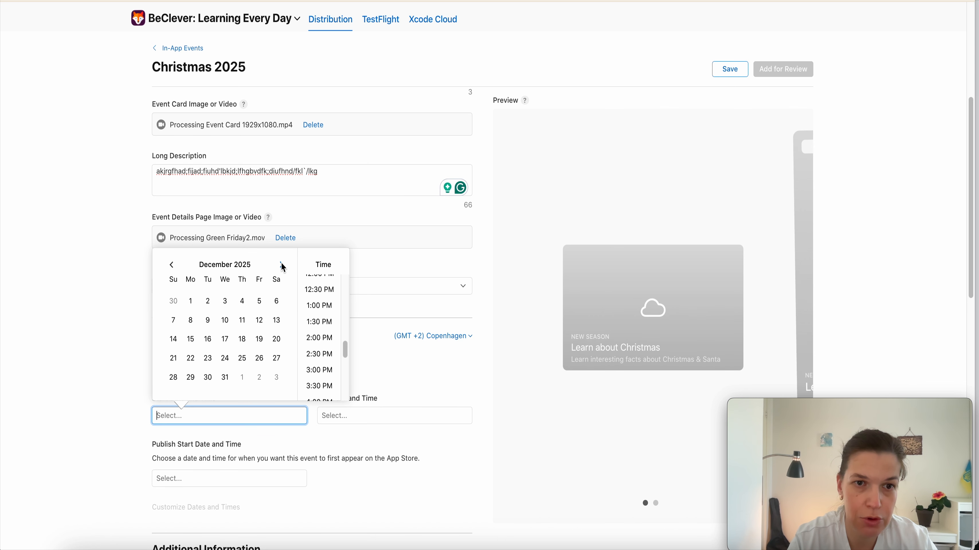
click(171, 265)
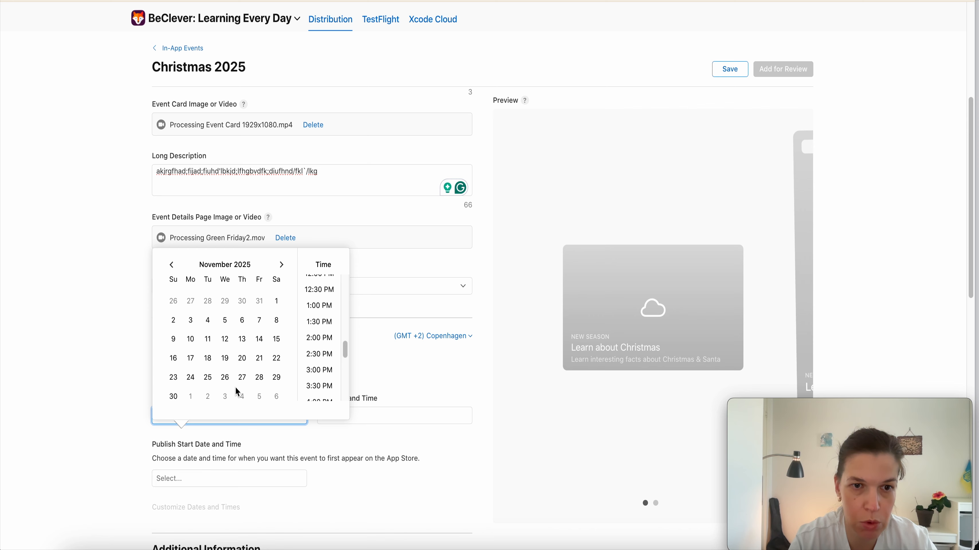
click(260, 379)
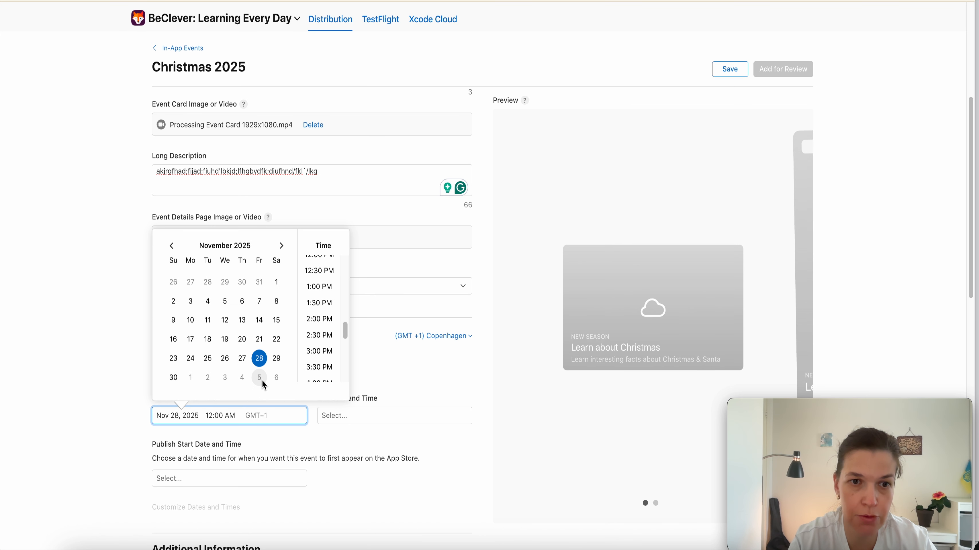
Step: Set the event's end date and time to Dec 29, 2025, 12:00 AM
click(389, 415)
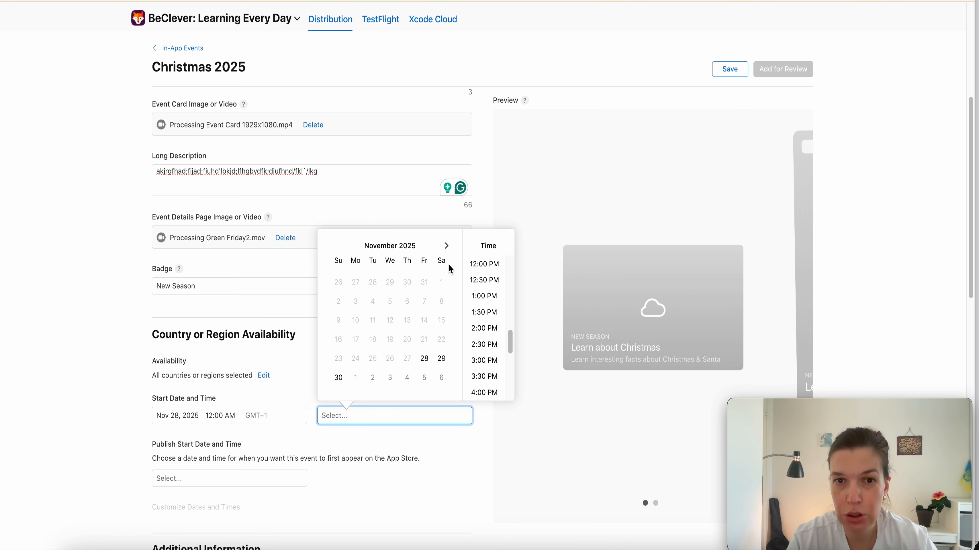
click(446, 246)
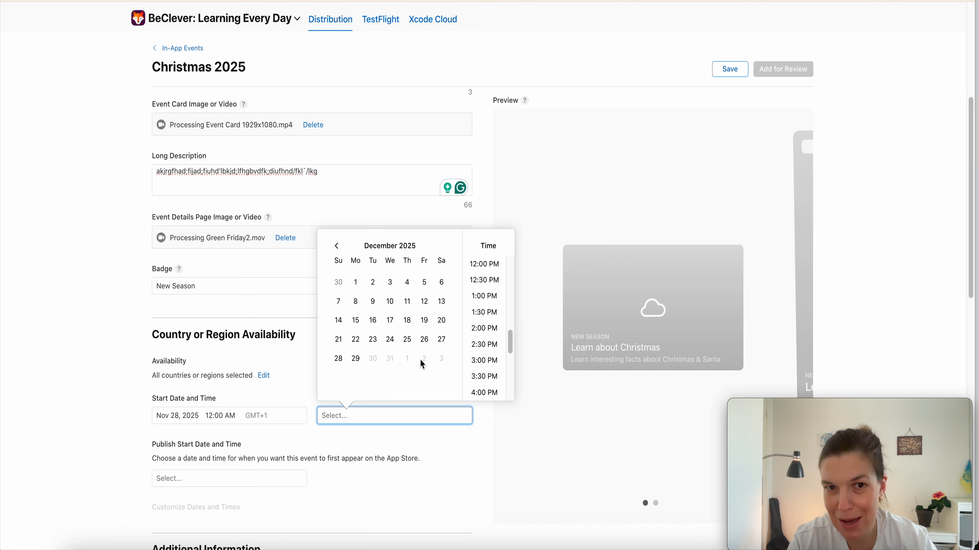
click(355, 359)
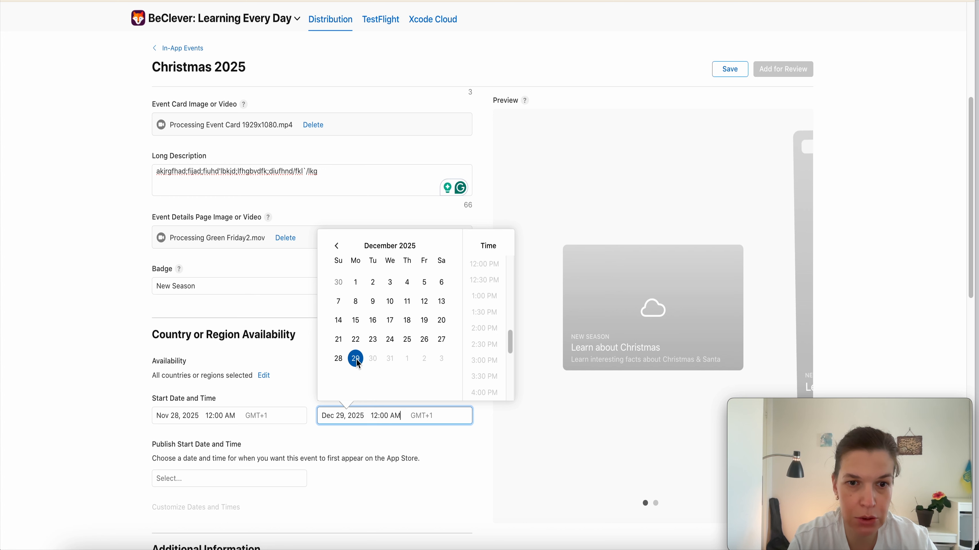
click(451, 442)
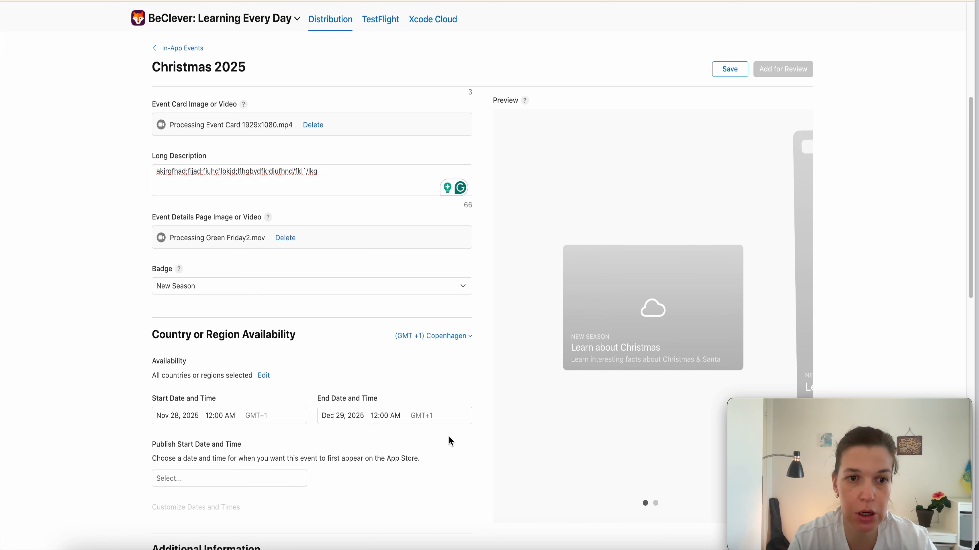
Step: Set the publish start date and time to Nov 28, 2025, 12:00 AM
click(226, 482)
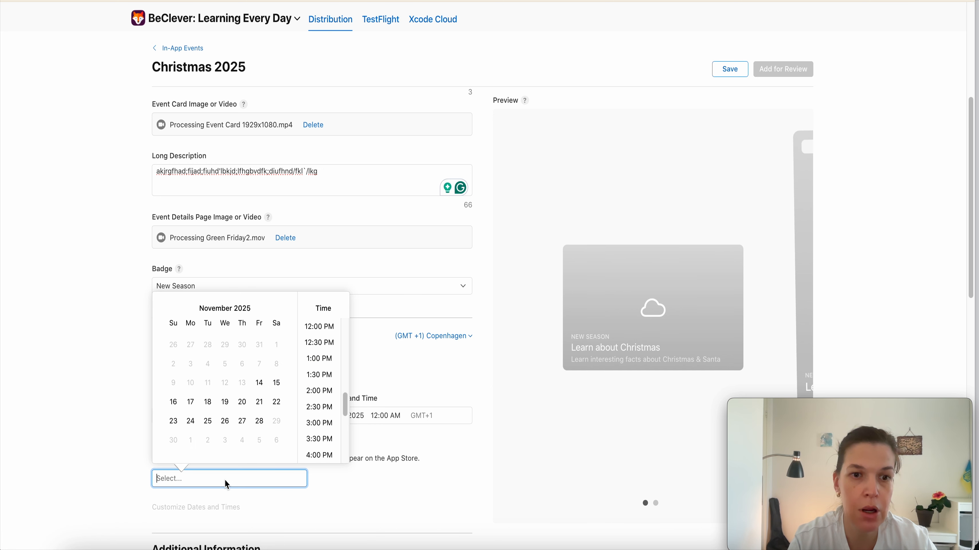
click(262, 423)
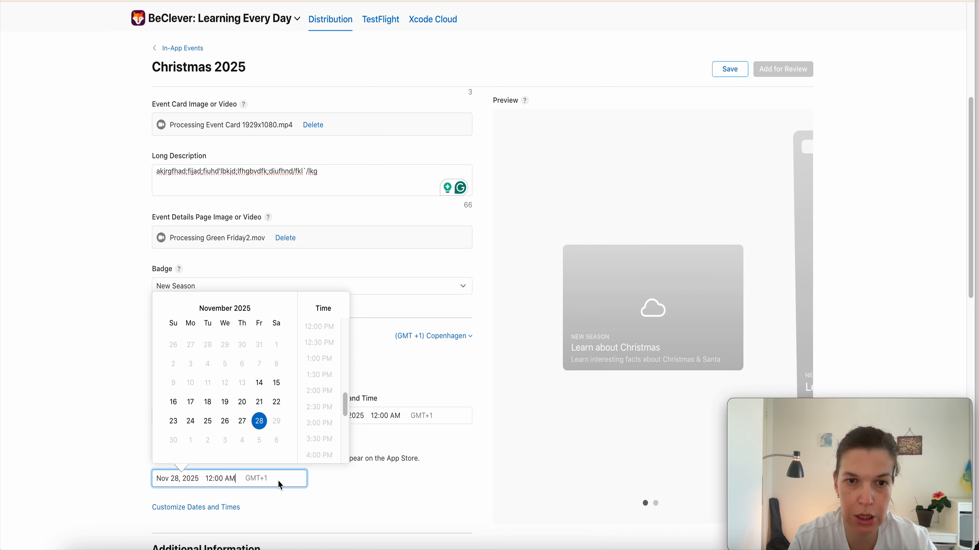
click(358, 498)
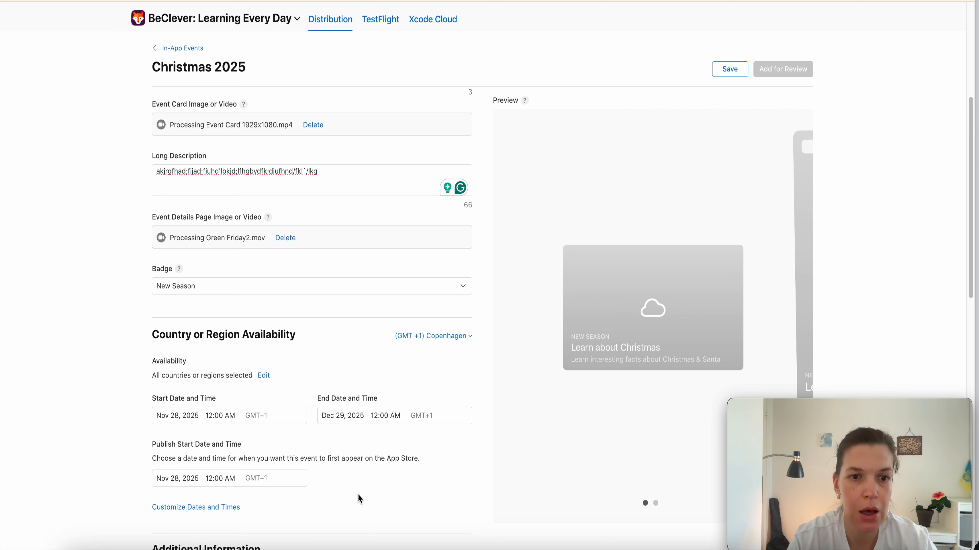
Step: Set the event priority to High Priority in the event's additional information
scroll(358, 495, down, 6)
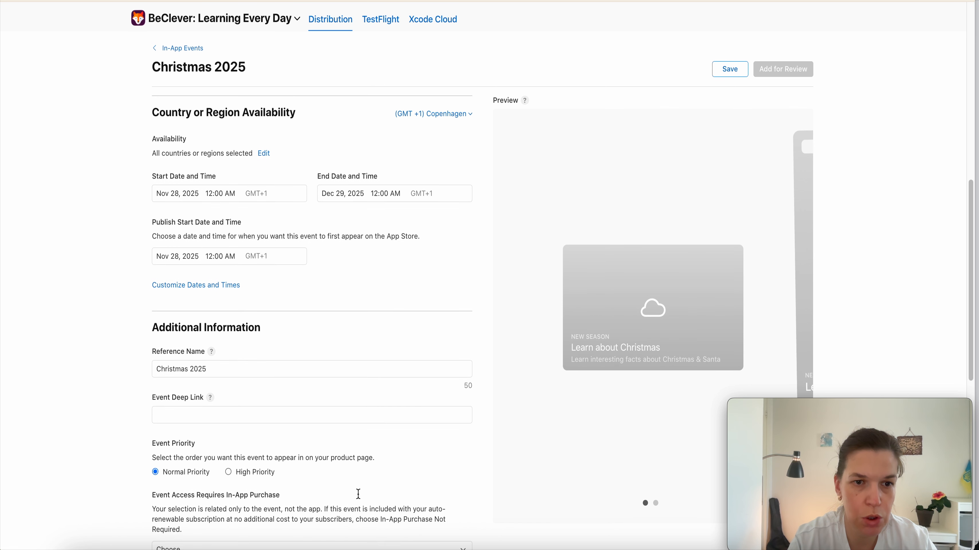
scroll(358, 494, down, 1)
scroll(357, 493, down, 1)
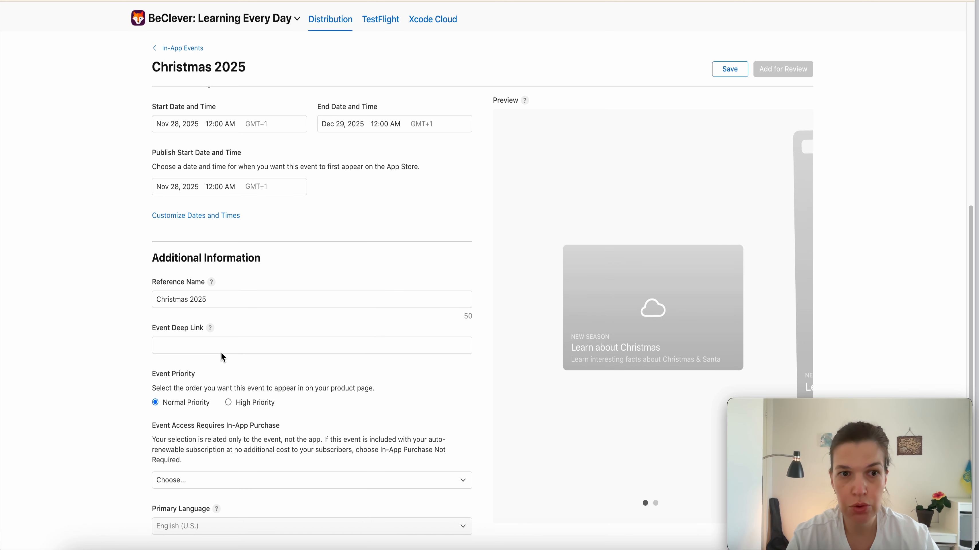
mouse_move(211, 331)
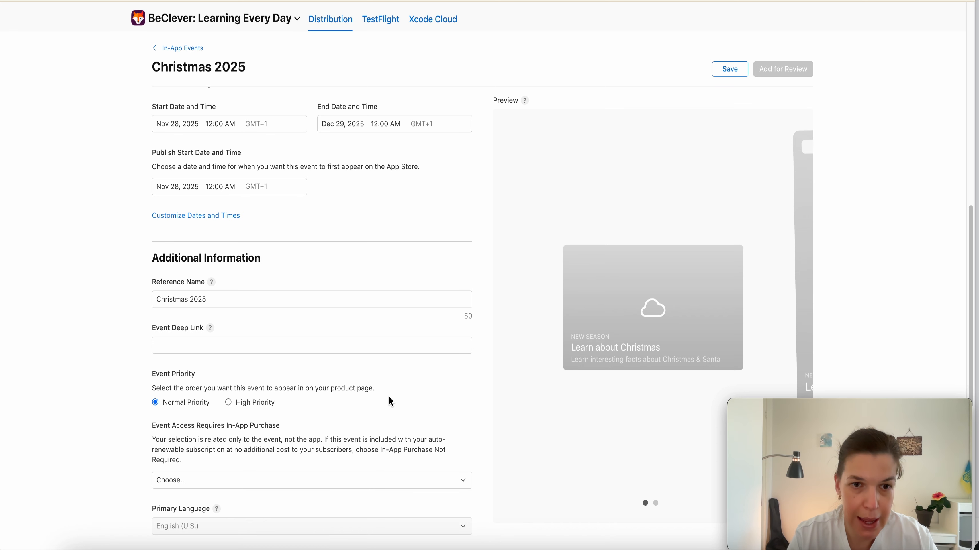
click(229, 403)
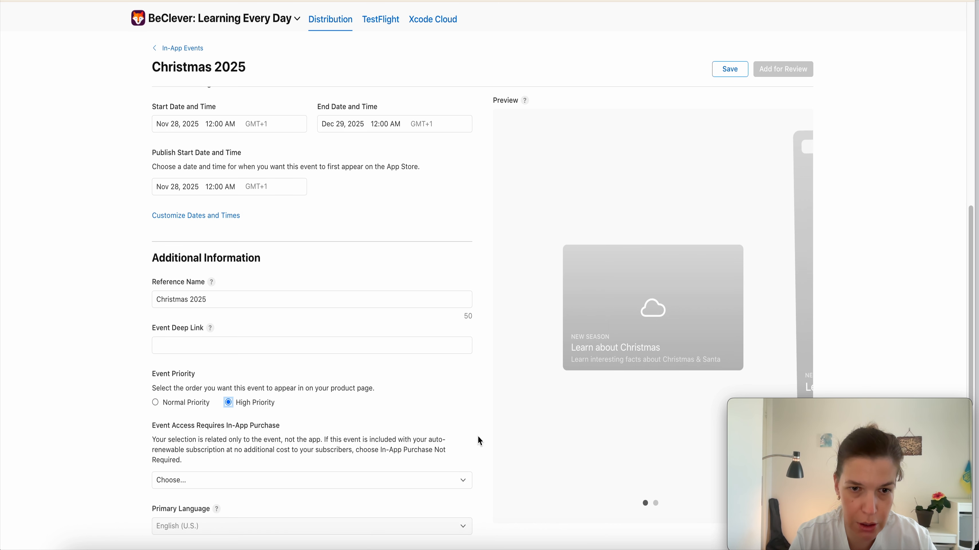
scroll(520, 449, down, 3)
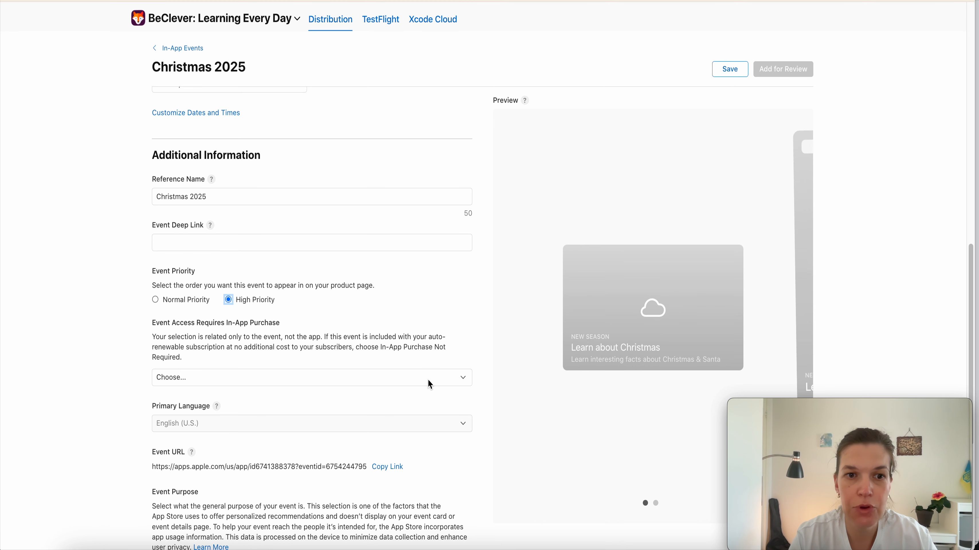
Step: Set the event's in-app purchase access requirement to In-App Purchase Not Required
click(428, 380)
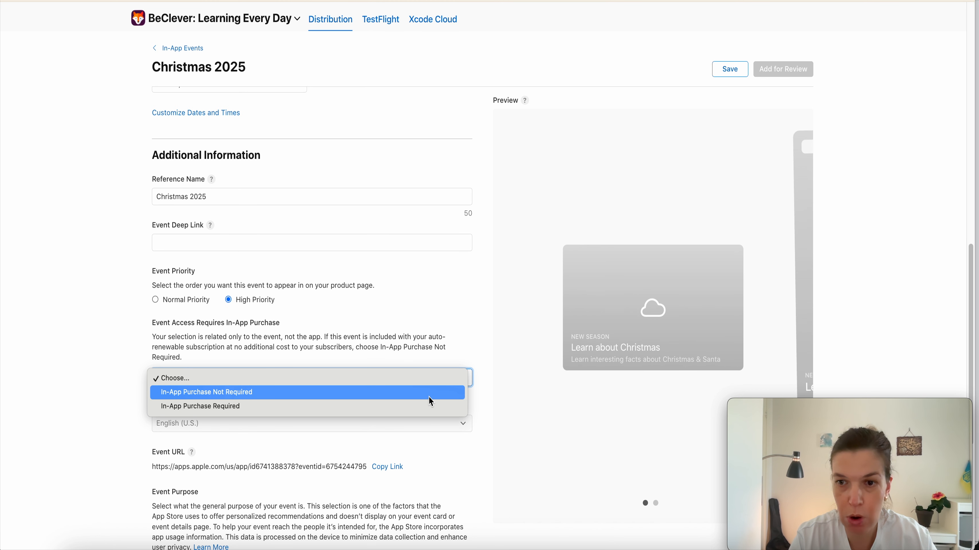
click(517, 419)
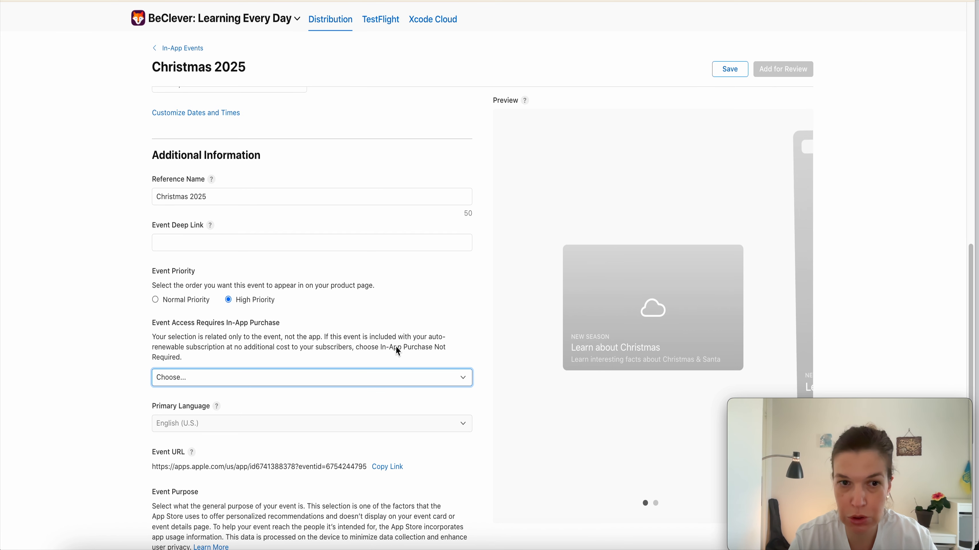
click(389, 380)
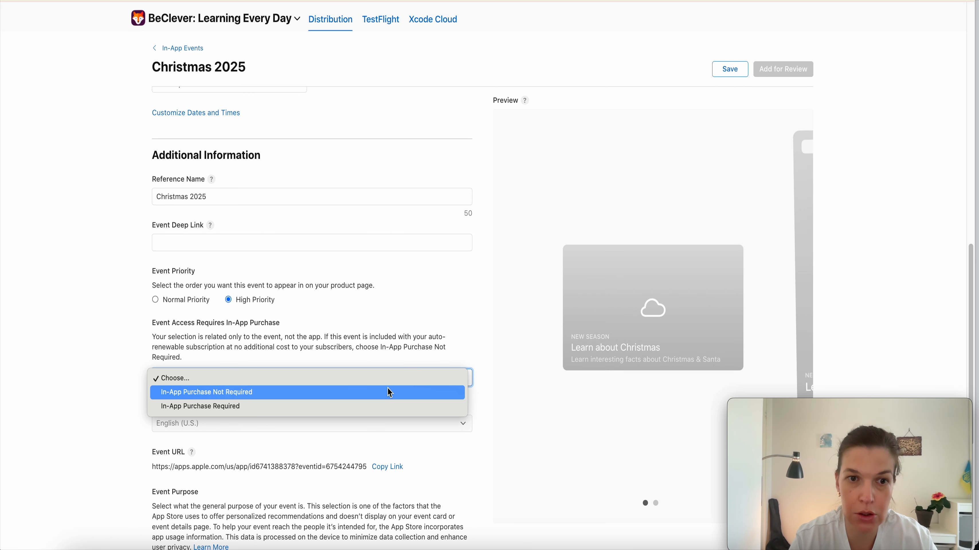
click(388, 393)
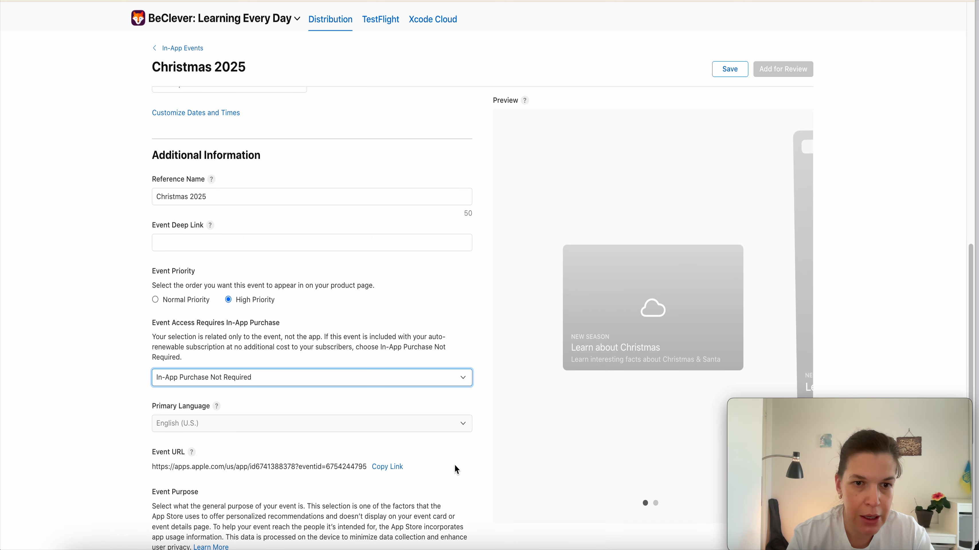
Step: Save the Christmas 2025 event with its completed English (U.S.) details and additional information
scroll(455, 467, down, 7)
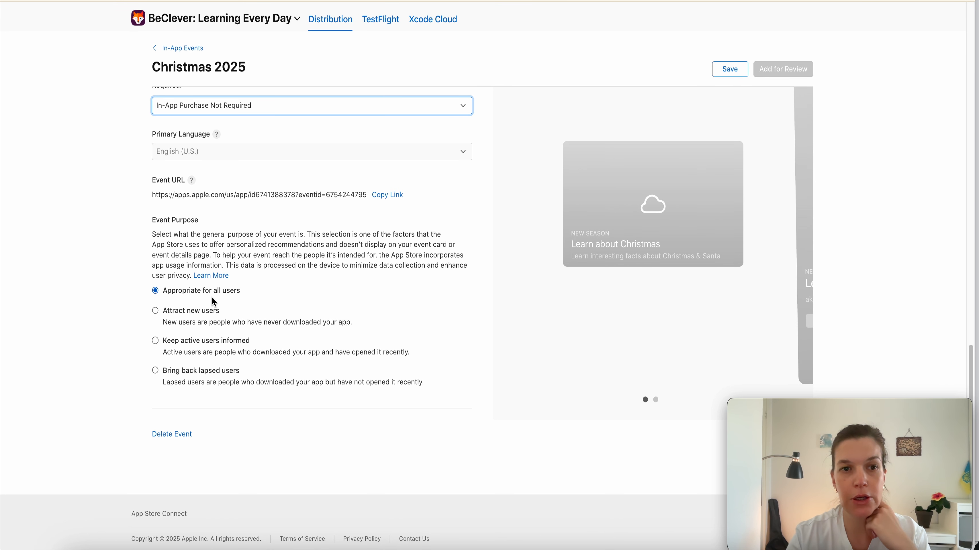
scroll(462, 260, up, 15)
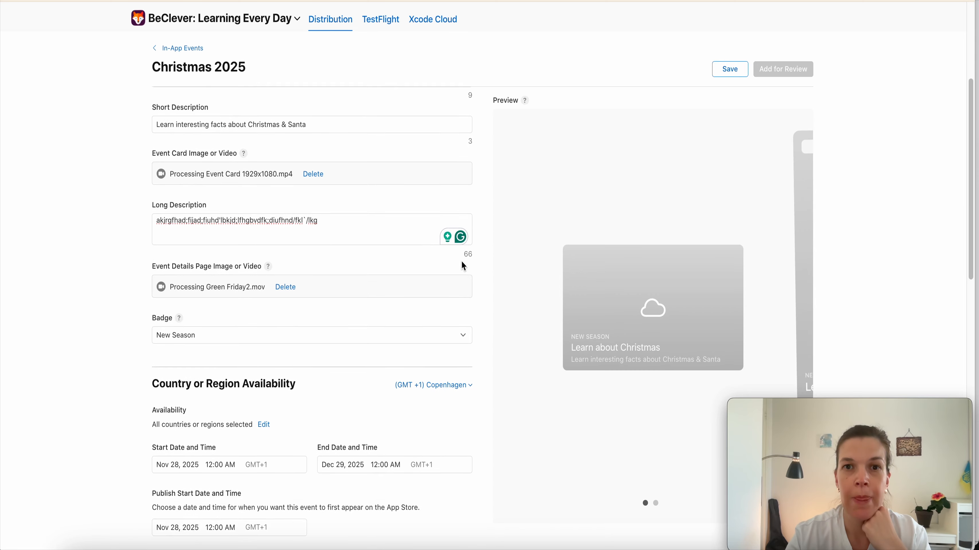
scroll(464, 266, up, 4)
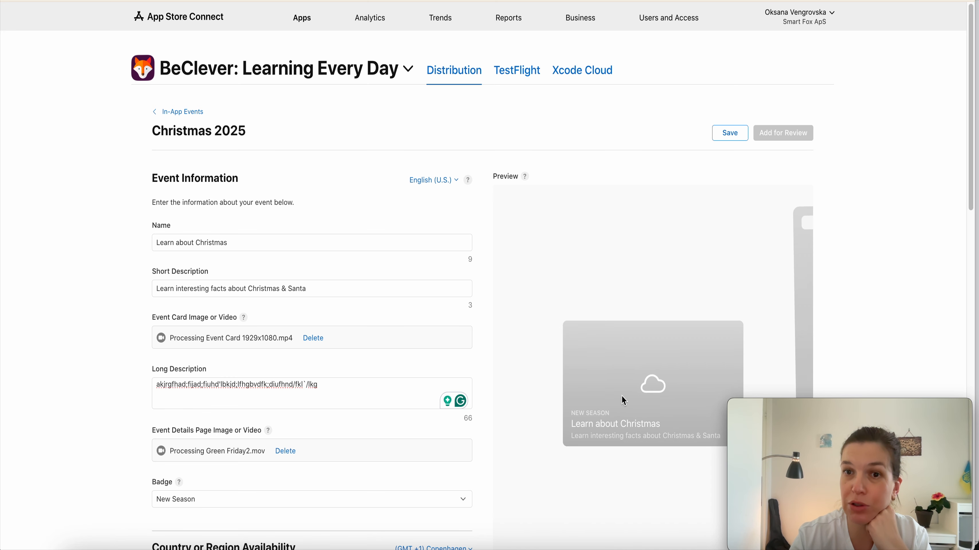
click(729, 135)
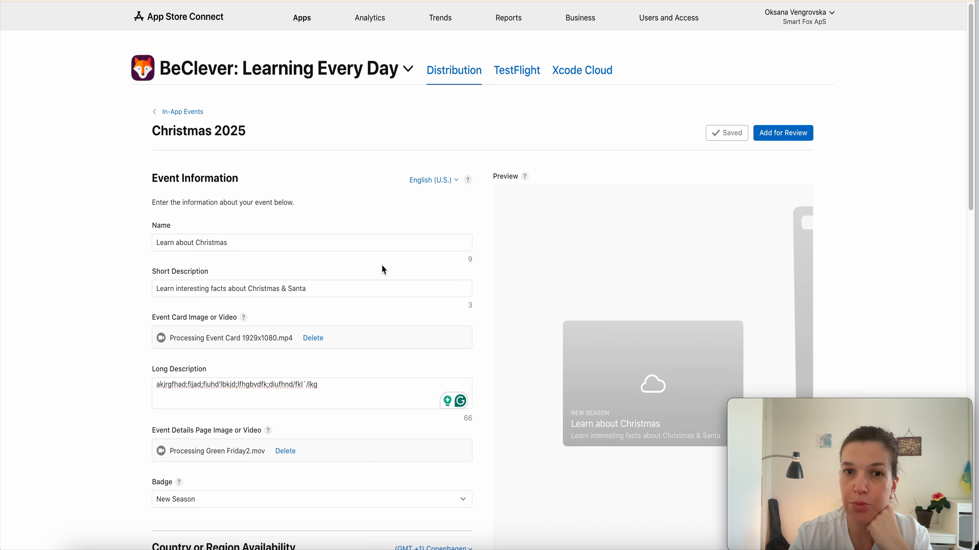
Step: Add a Danish localization to the event information, leaving the copied English texts in place, and save the event
click(442, 180)
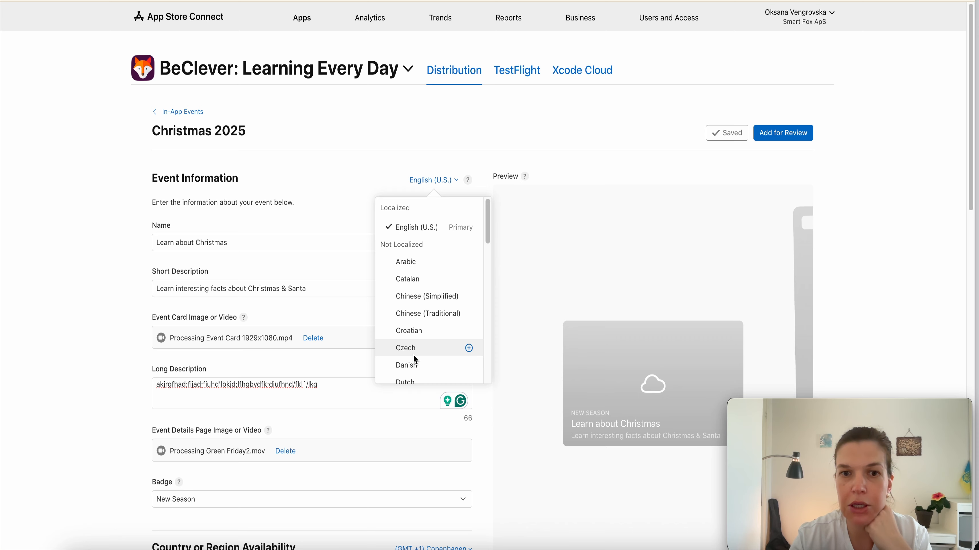
scroll(413, 359, down, 2)
scroll(414, 362, down, 1)
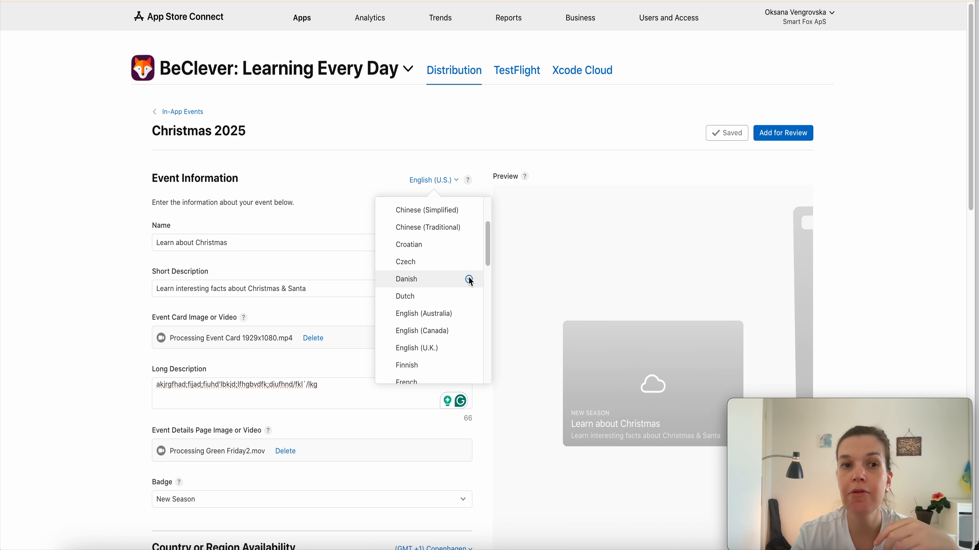
click(469, 280)
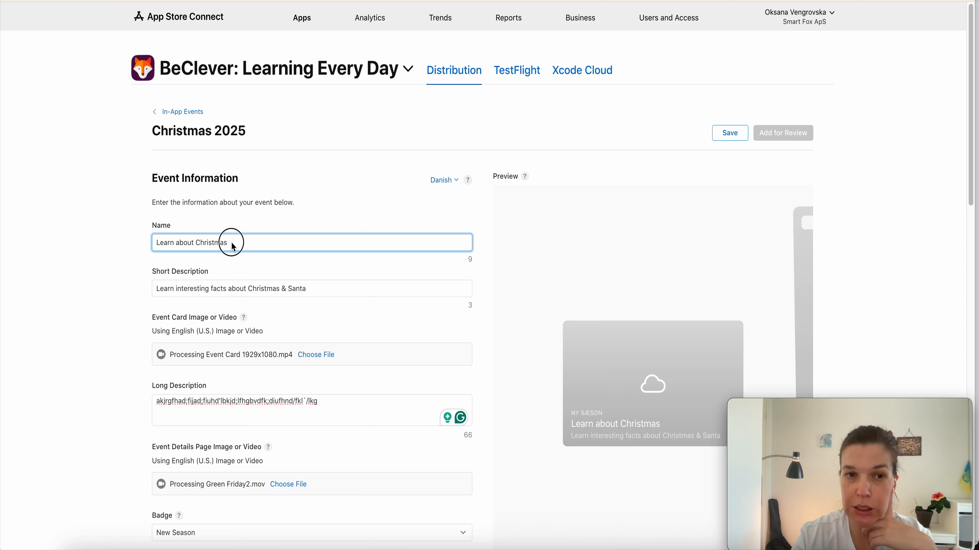
drag(230, 244, 157, 247)
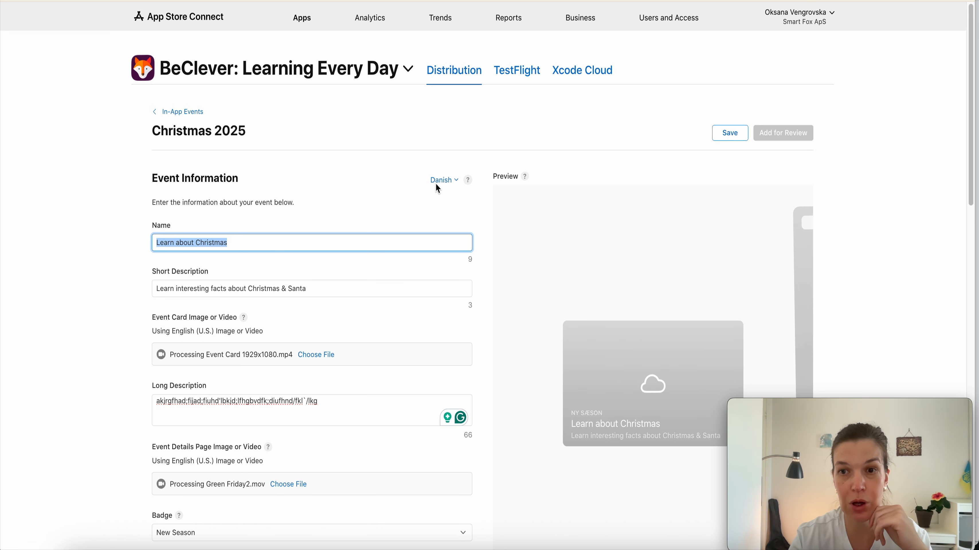
click(738, 134)
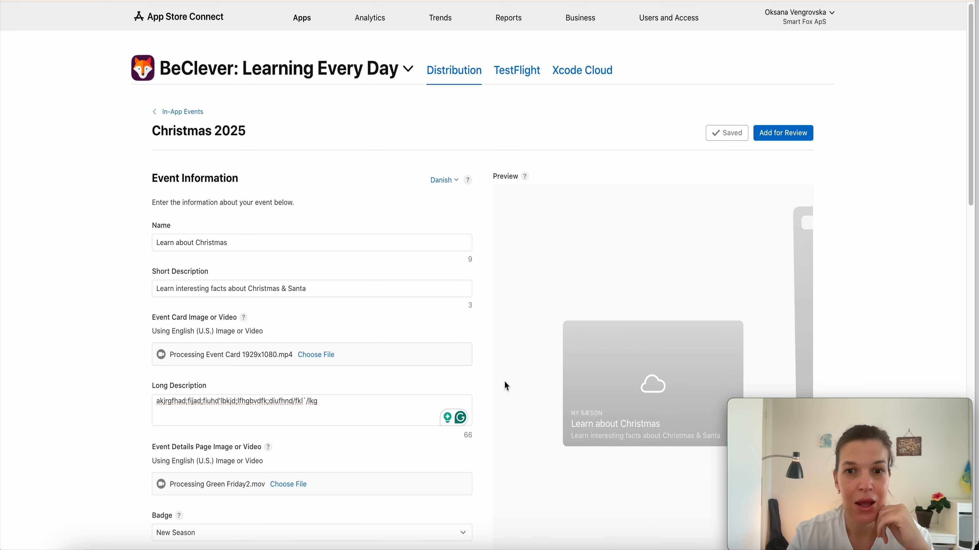
scroll(505, 382, down, 3)
scroll(505, 382, up, 3)
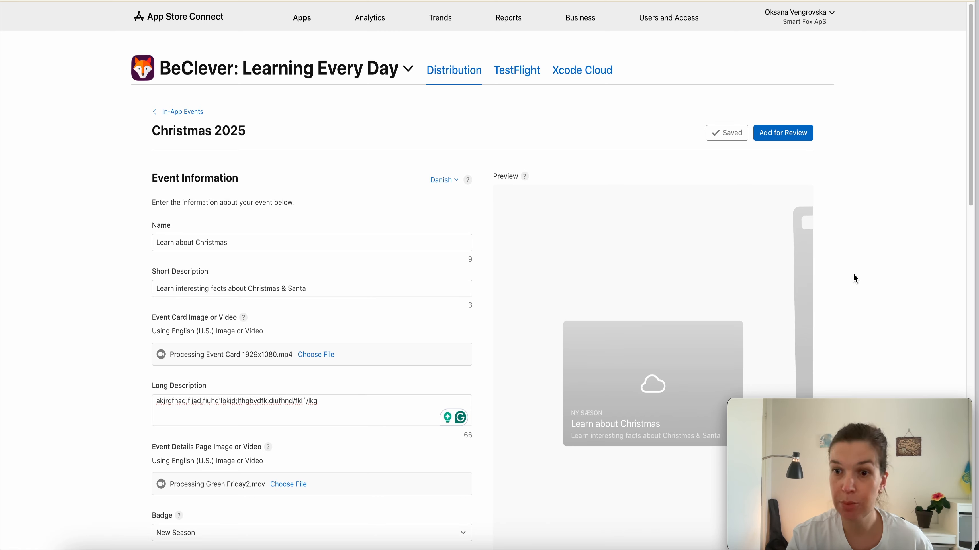
scroll(852, 273, down, 10)
scroll(854, 276, down, 10)
scroll(854, 275, up, 20)
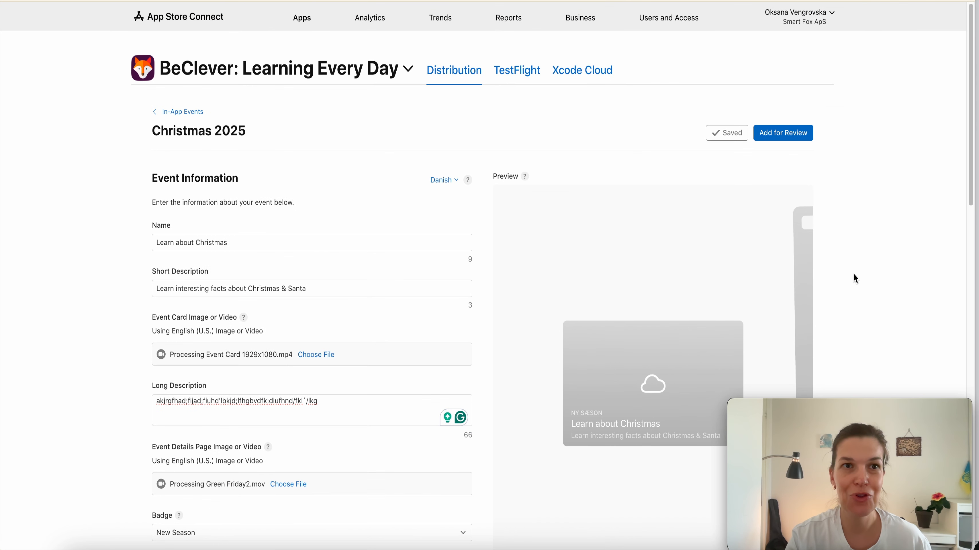